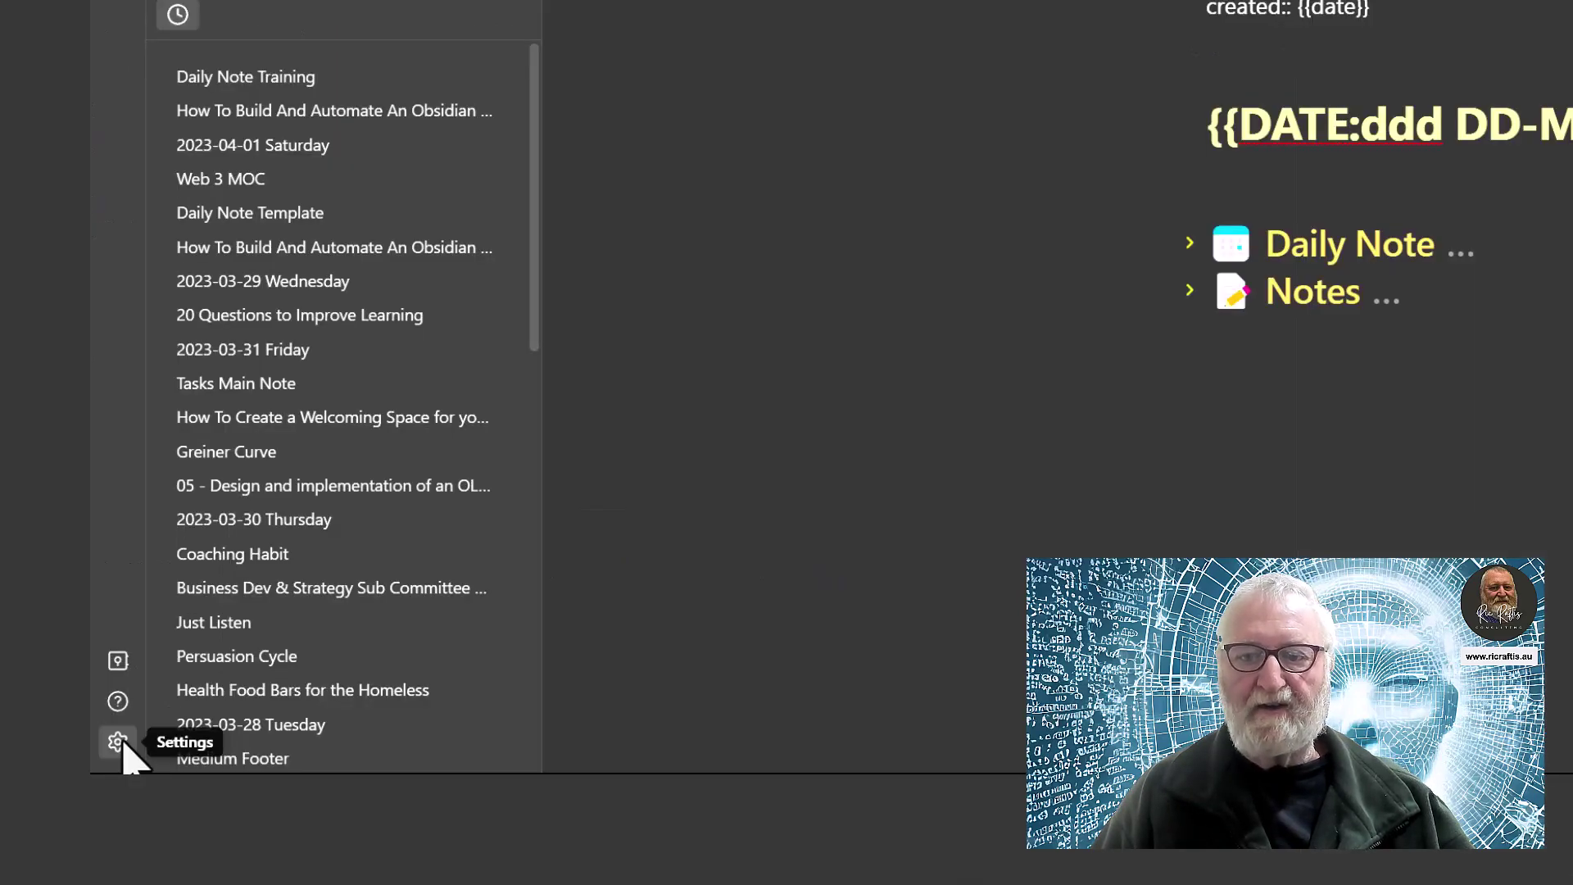
- Search the community plugins for "calendar", open the Calendar plugin's page and review its options
click(118, 742)
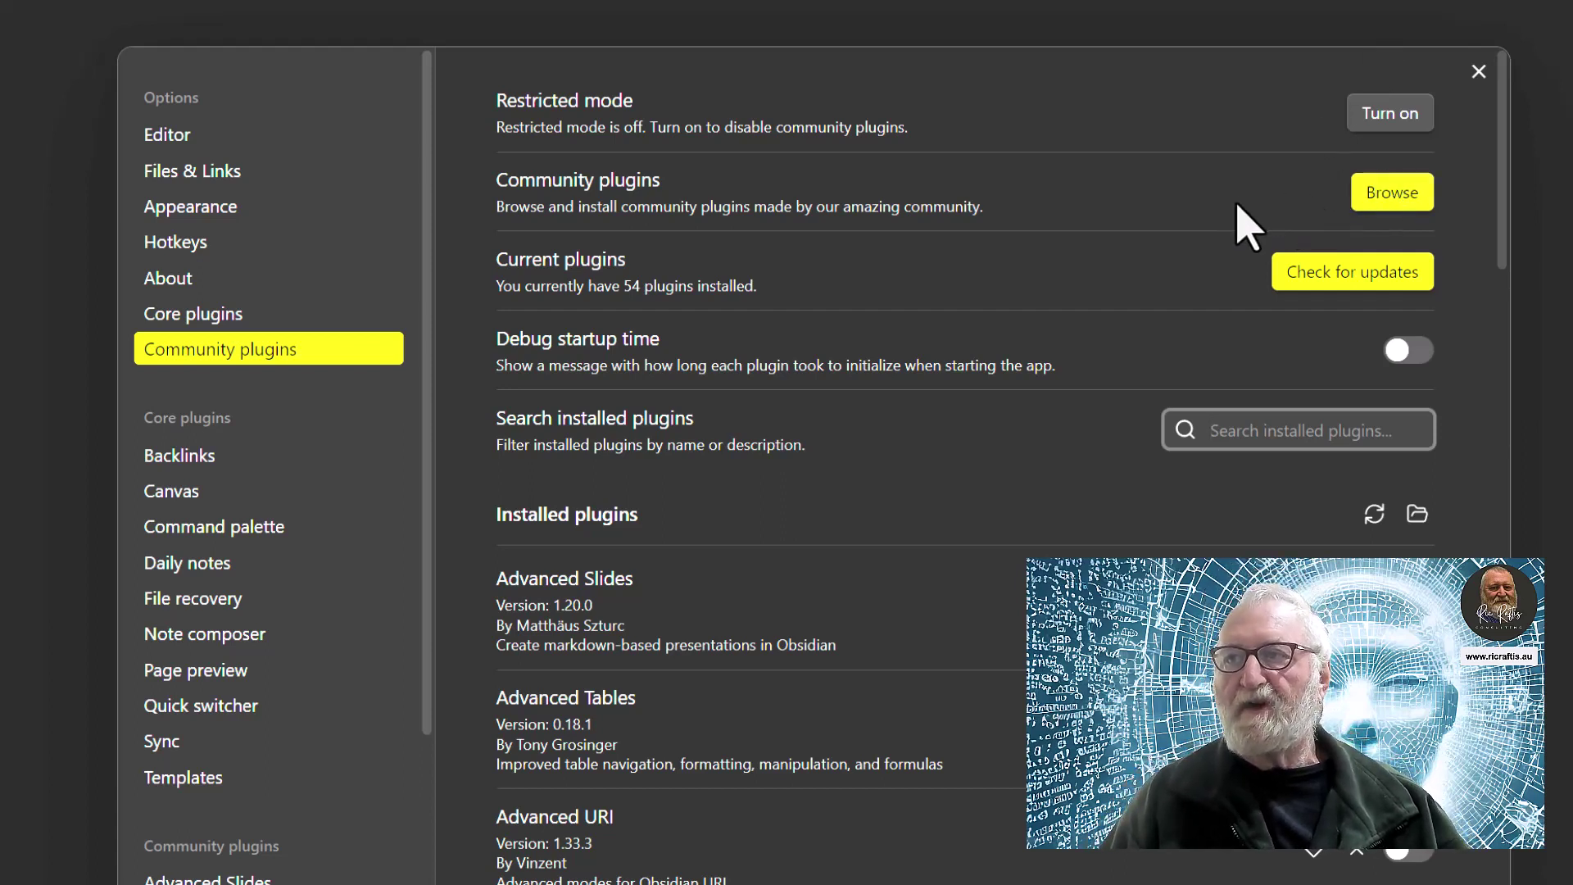
click(1393, 193)
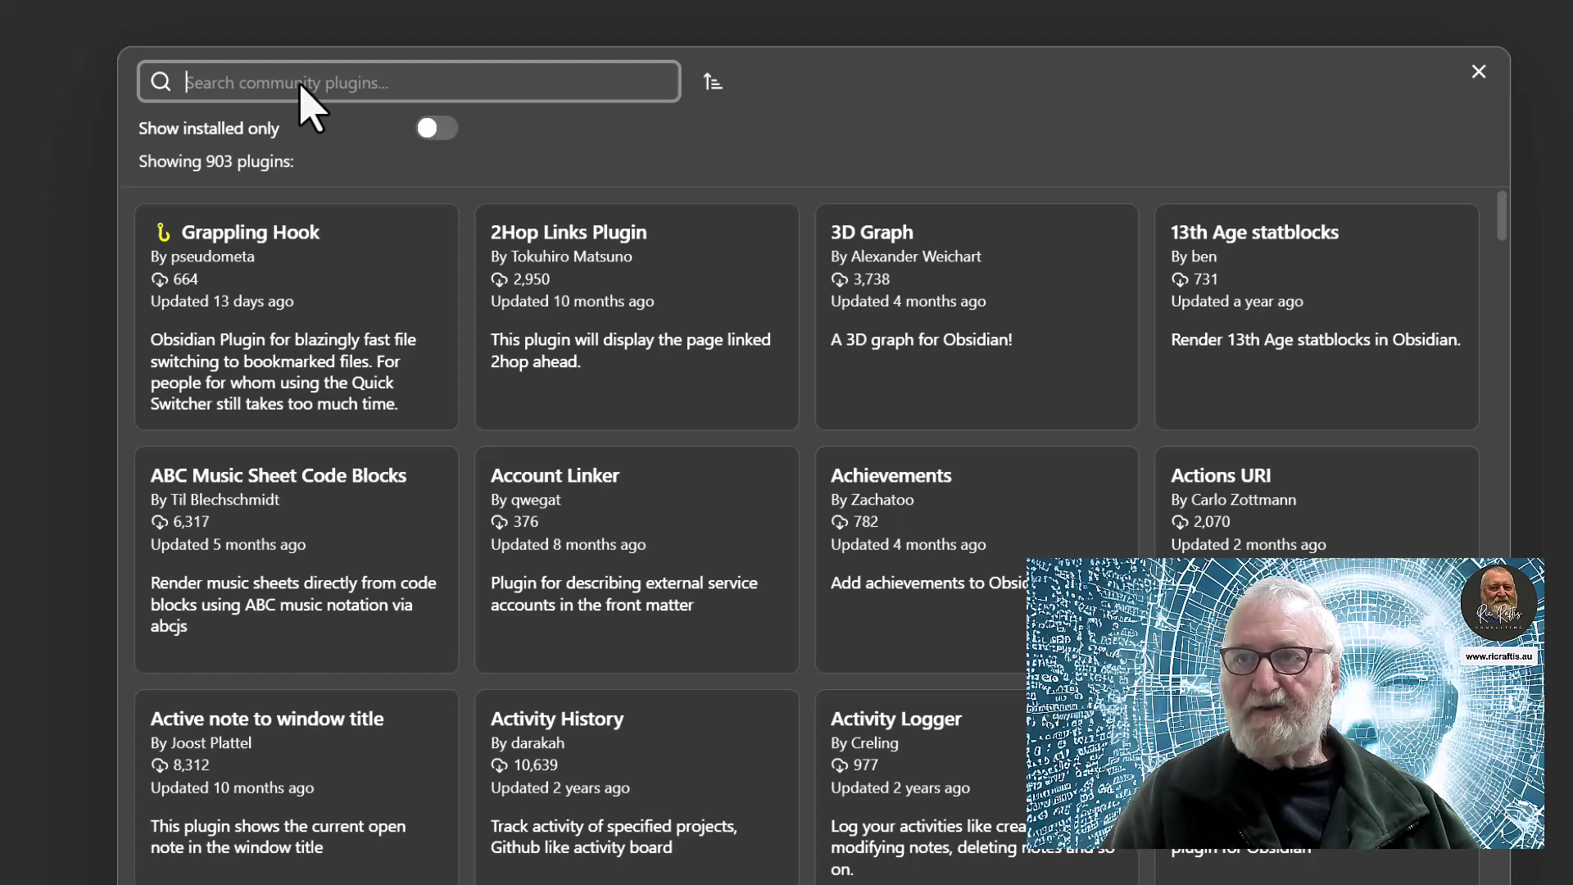
text(calen)
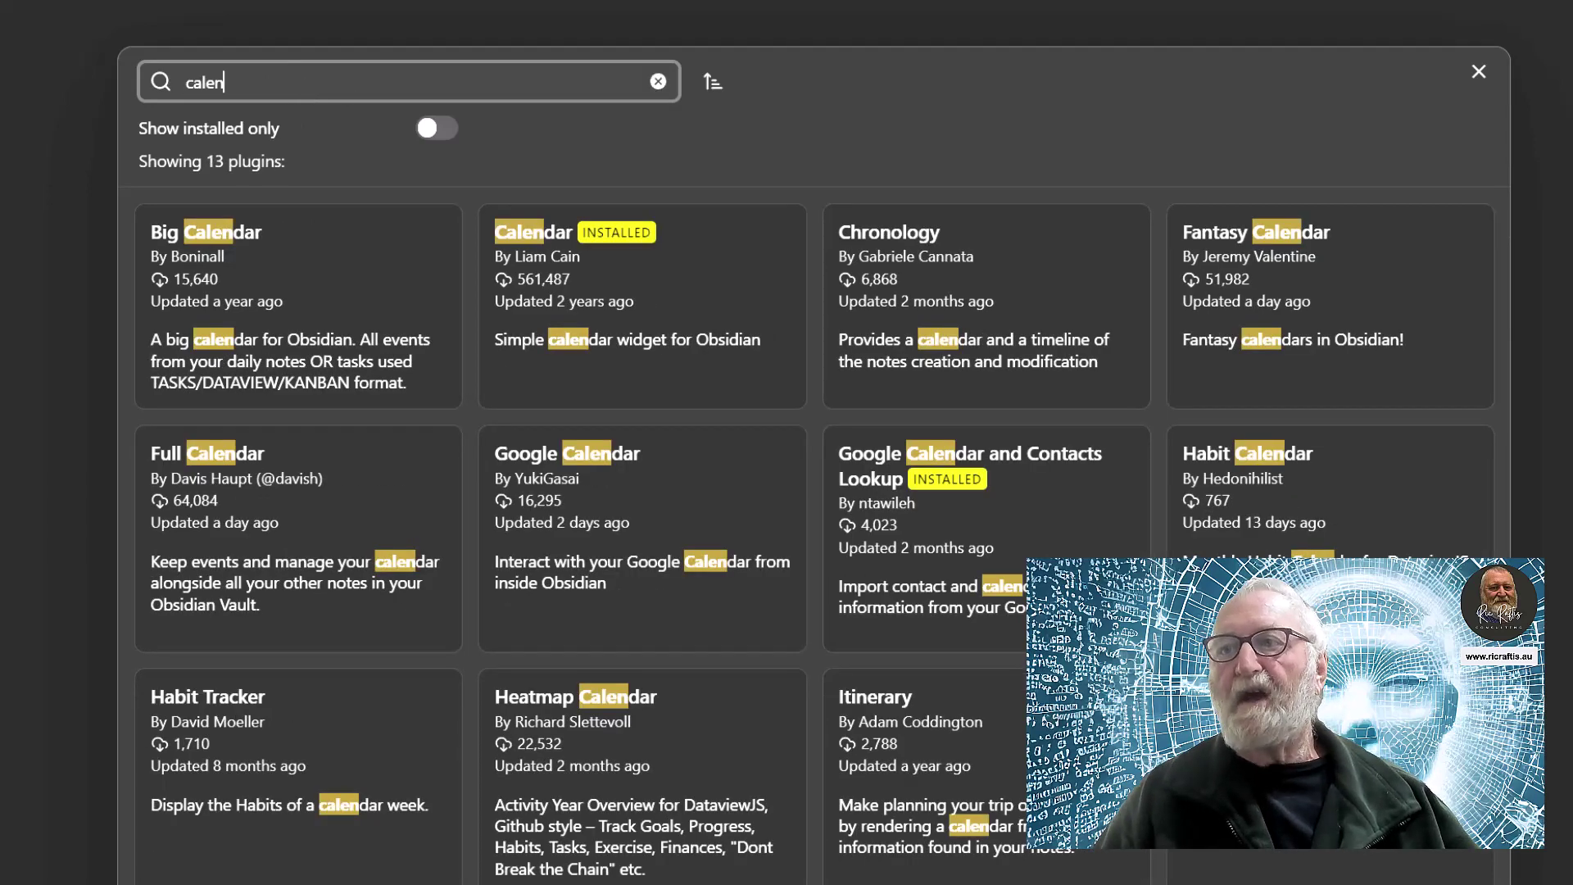
text(dar)
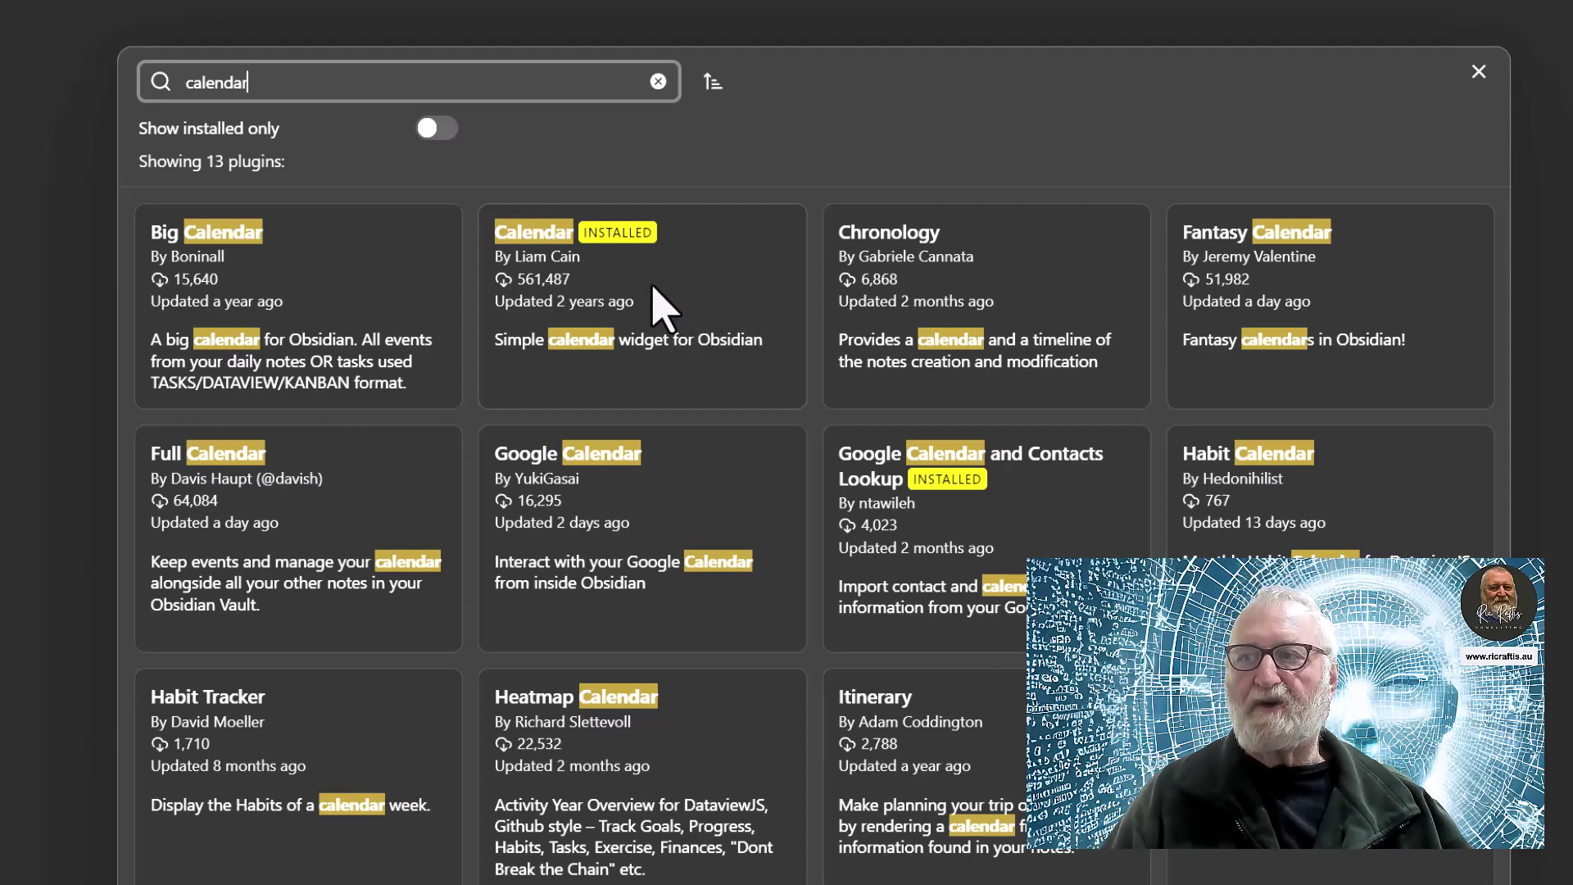
click(662, 308)
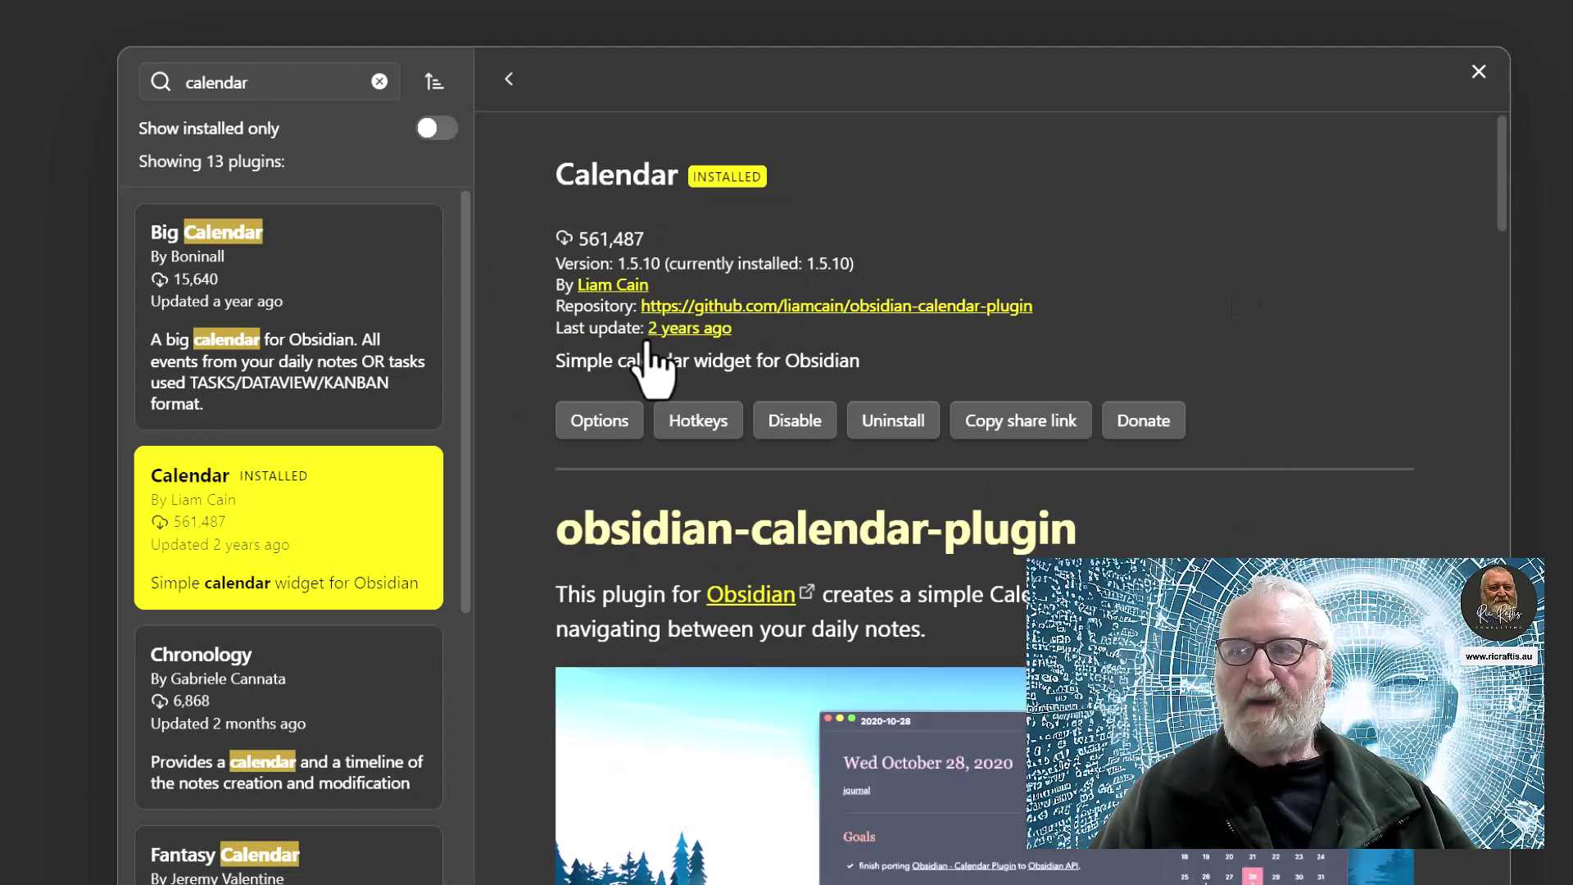
click(600, 422)
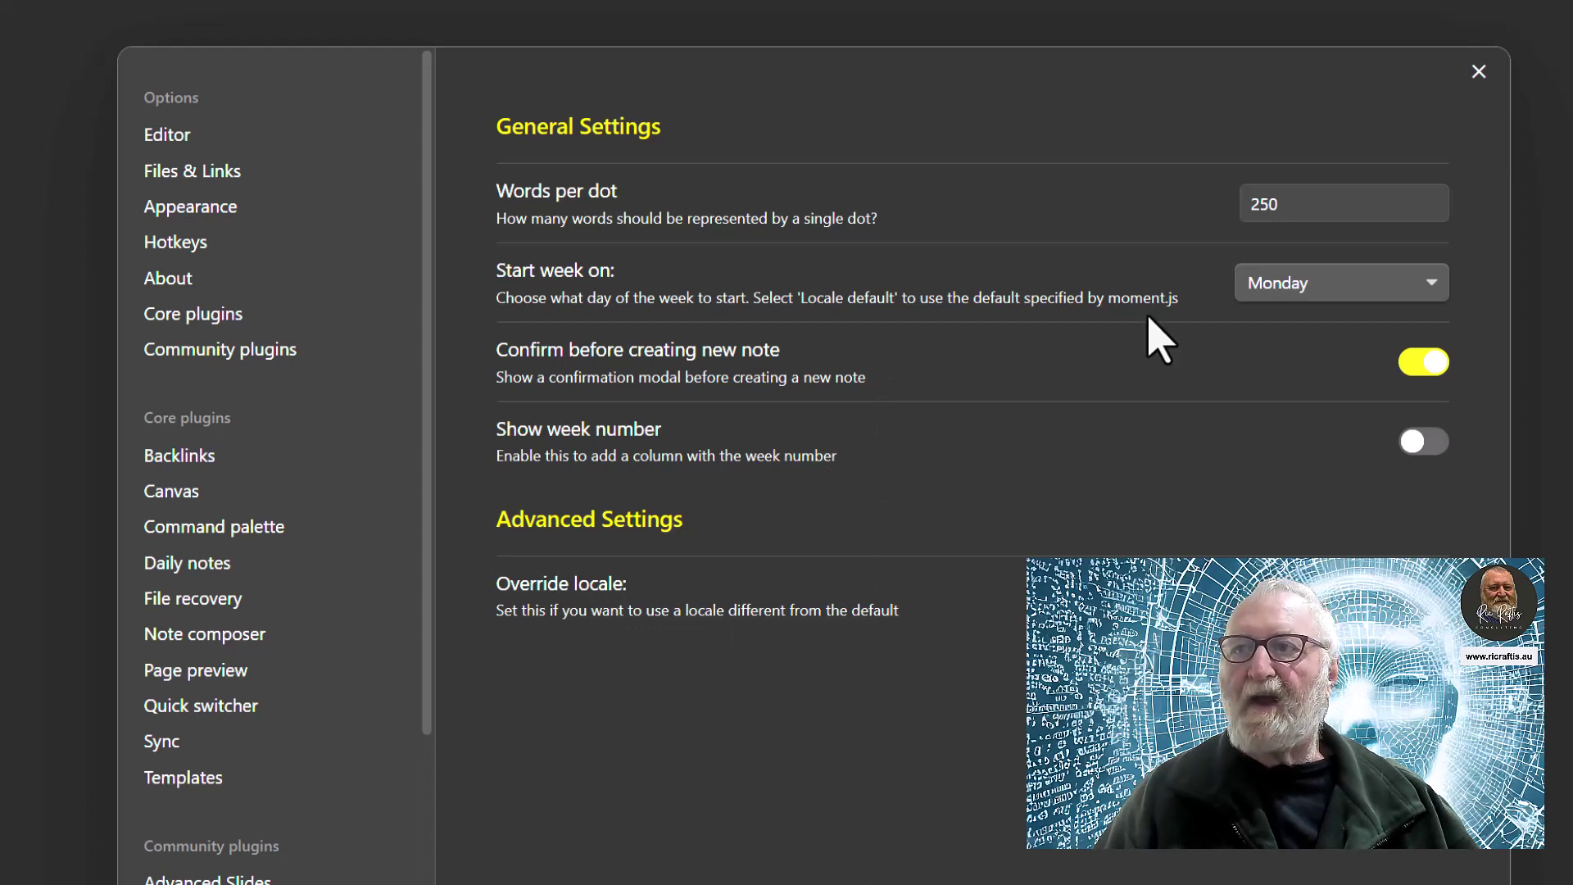
click(1480, 72)
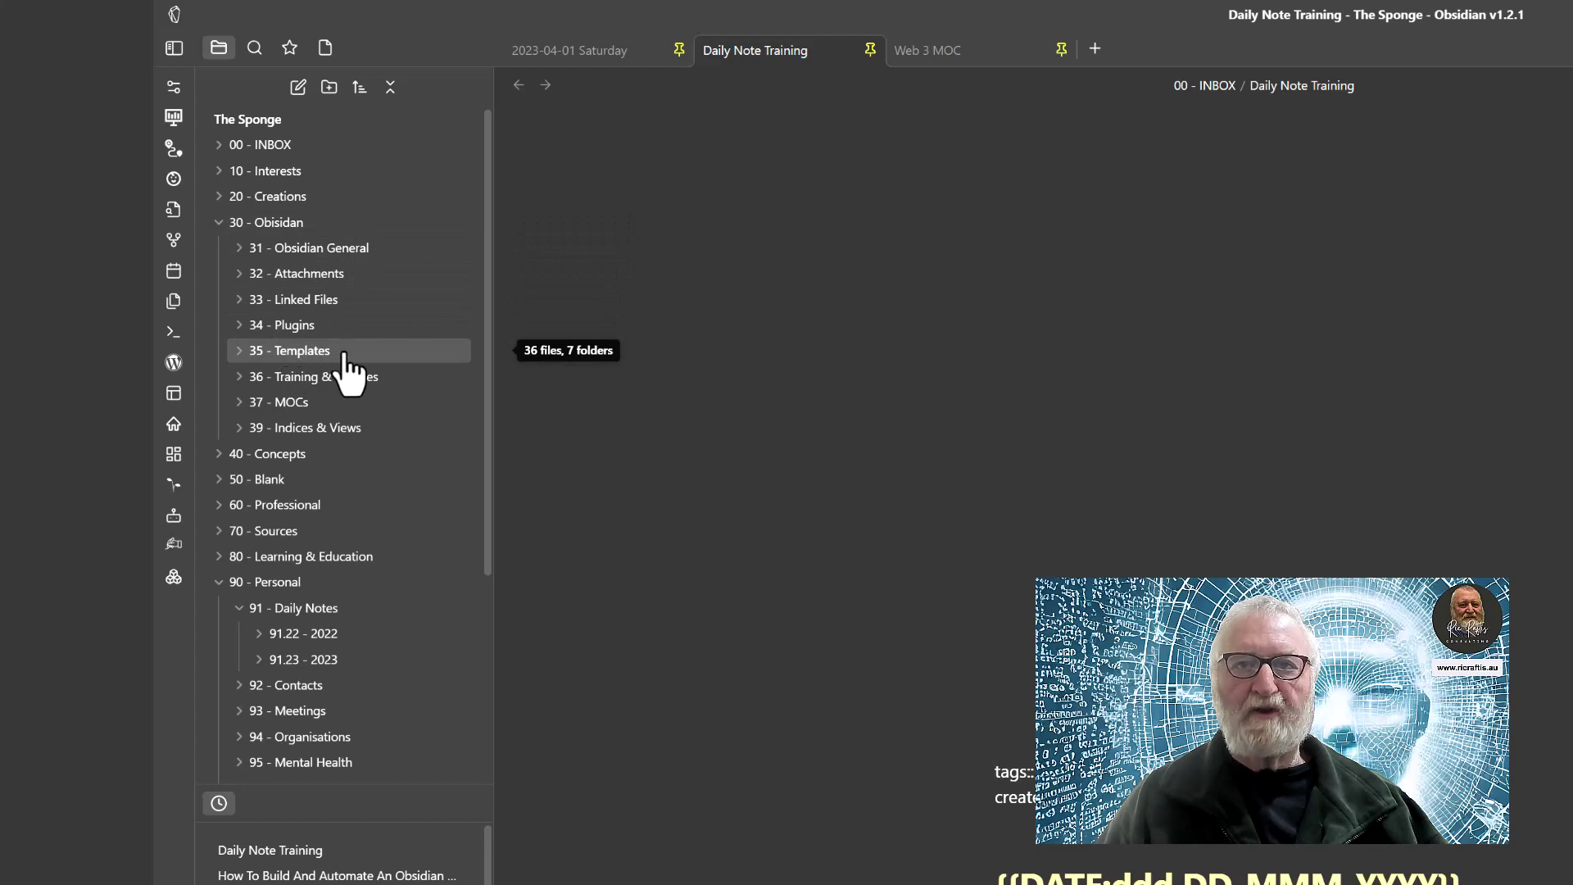
- Look inside the 35 - Templates folder for the Daily Note Template
click(241, 358)
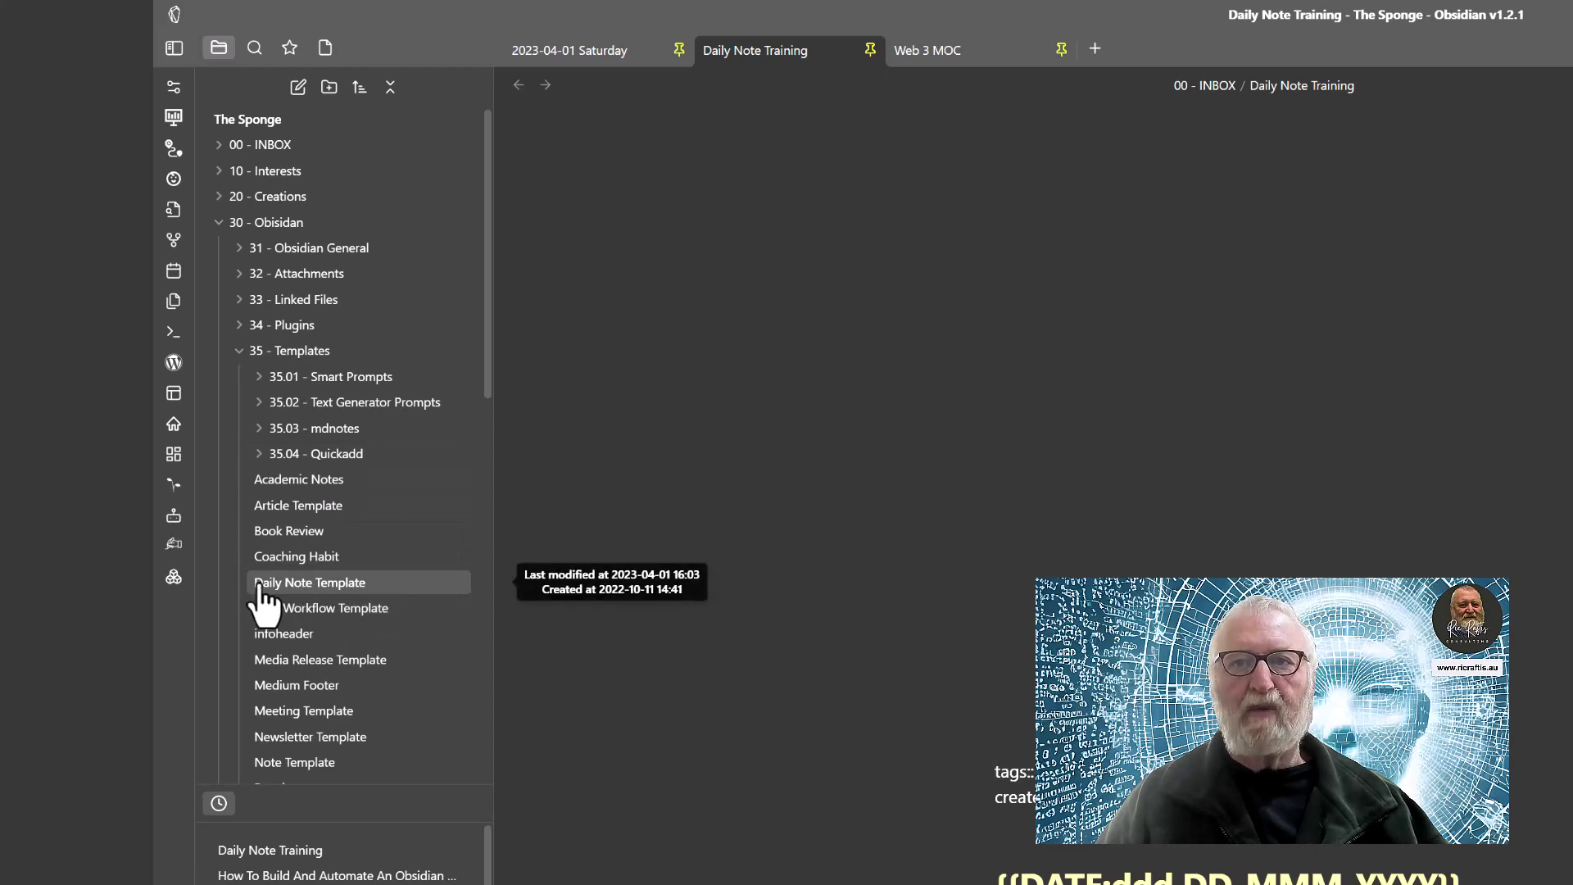
click(240, 352)
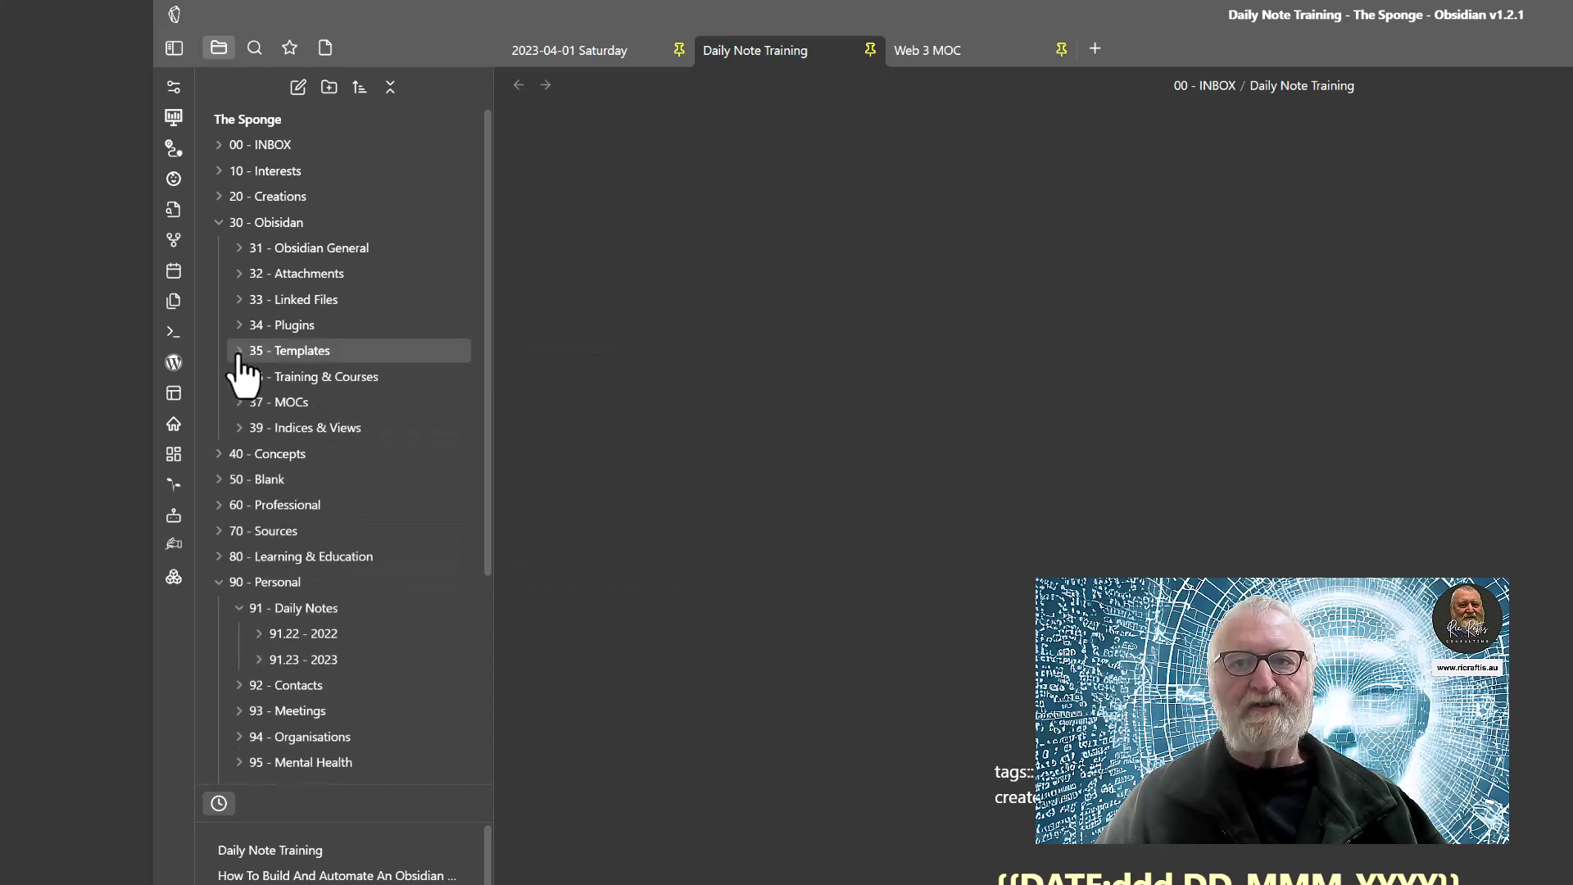
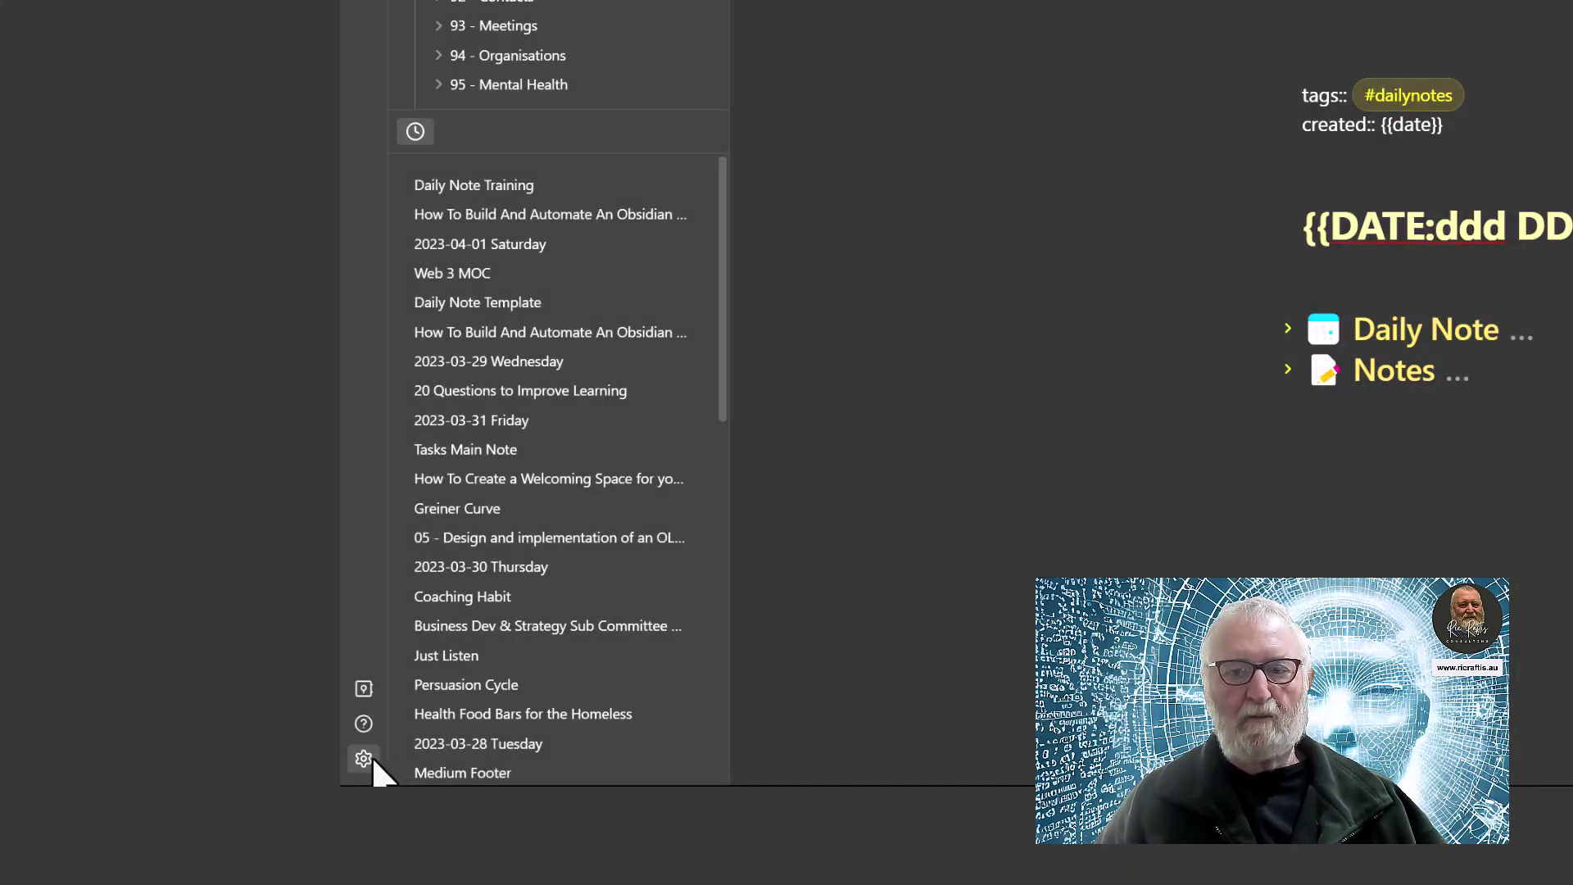
- Review the Daily notes core plugin settings, checking the date format, new file location and template file location
click(362, 758)
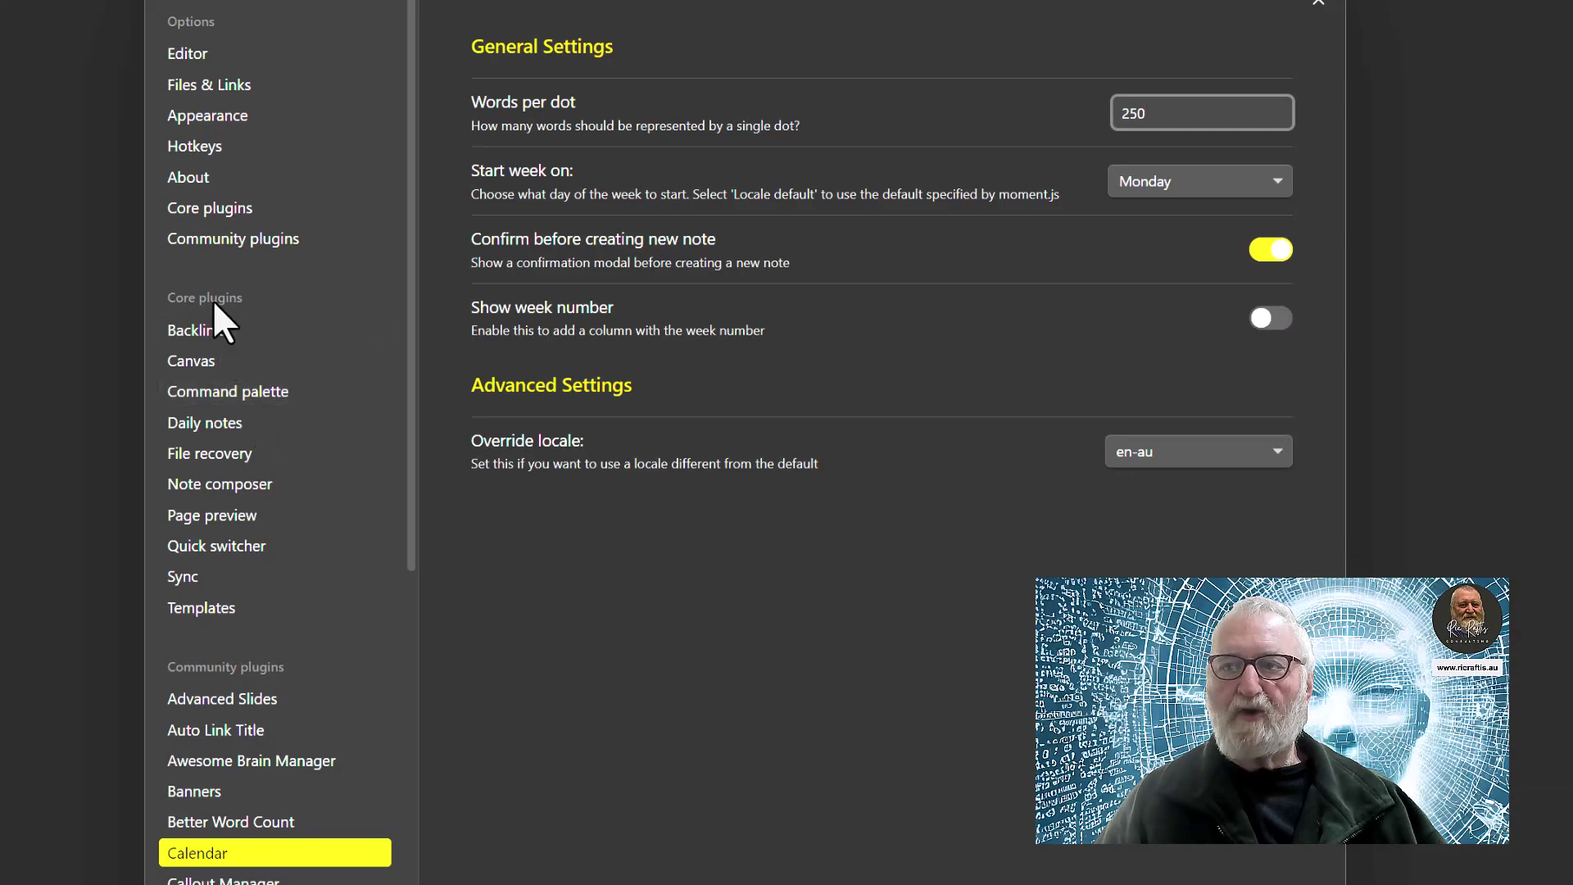
click(211, 422)
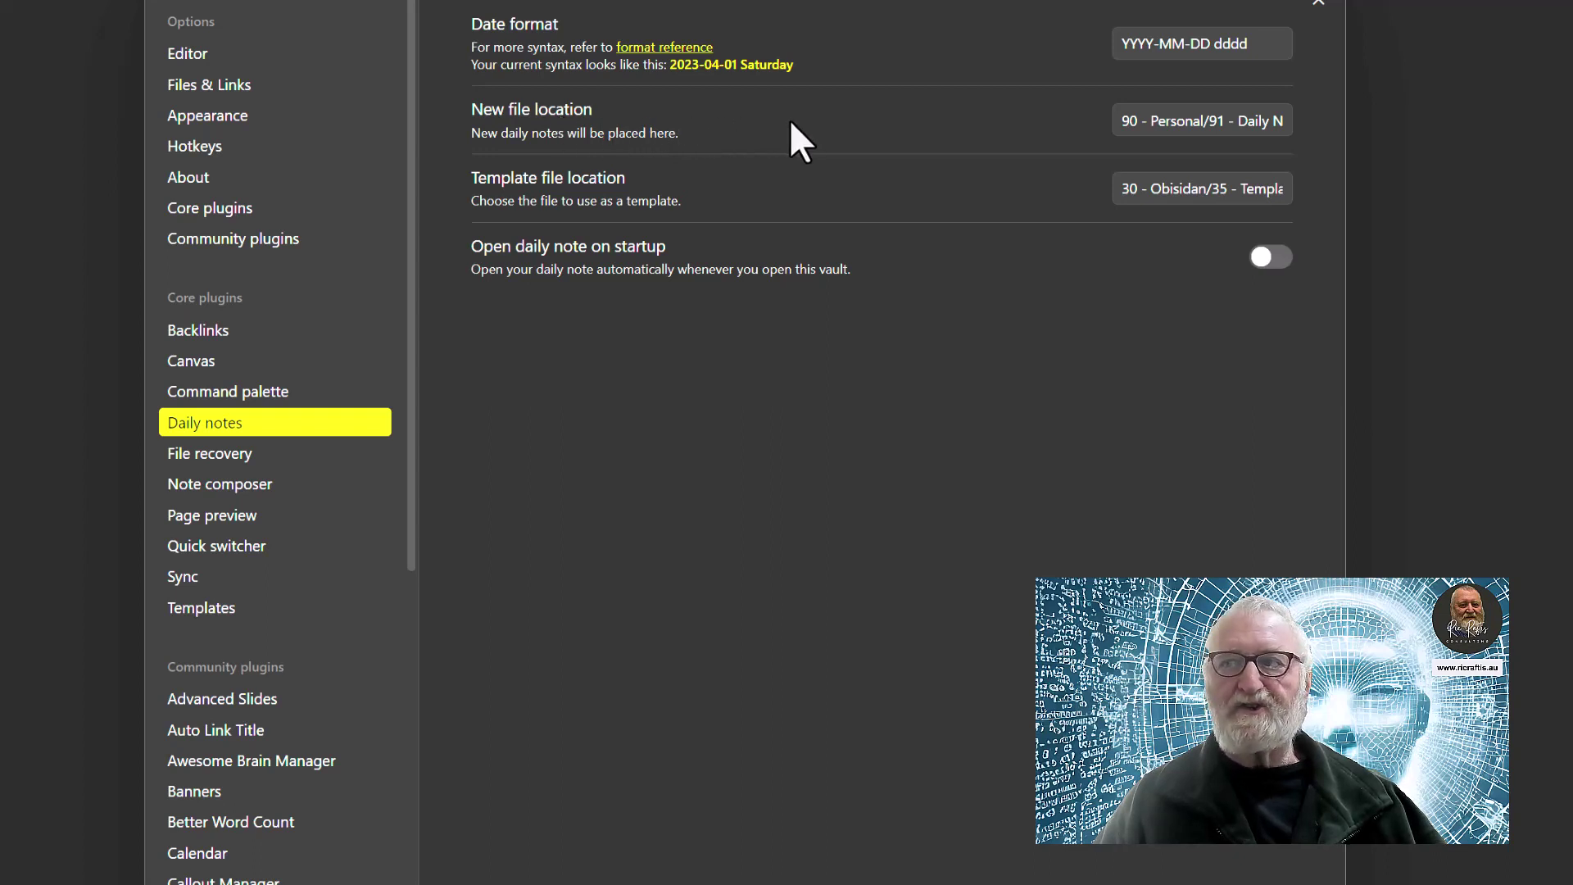
click(1157, 121)
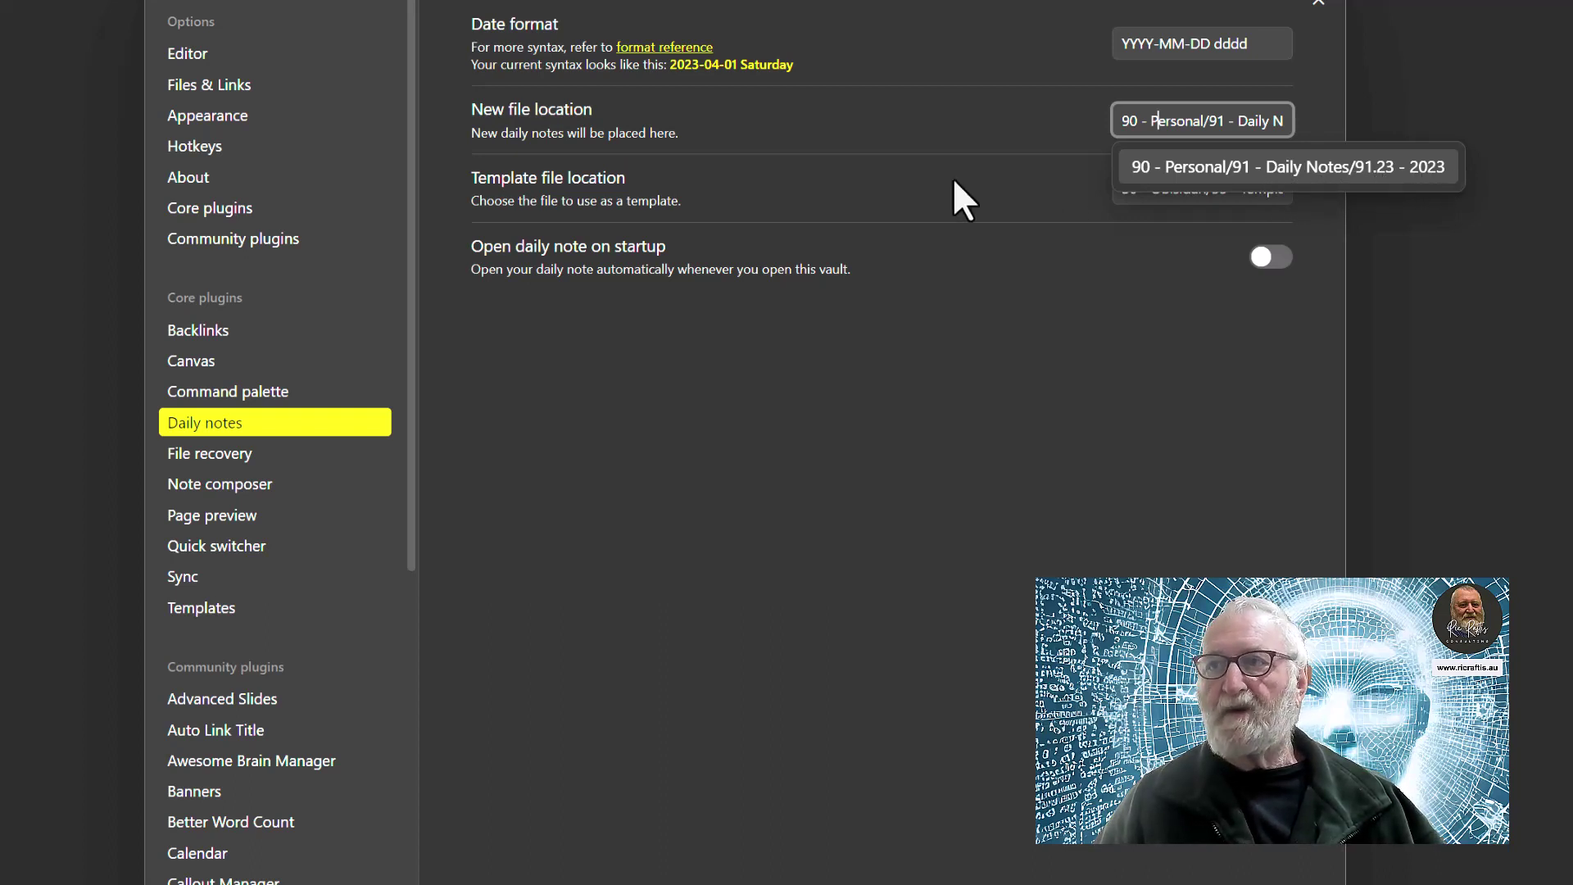
click(801, 204)
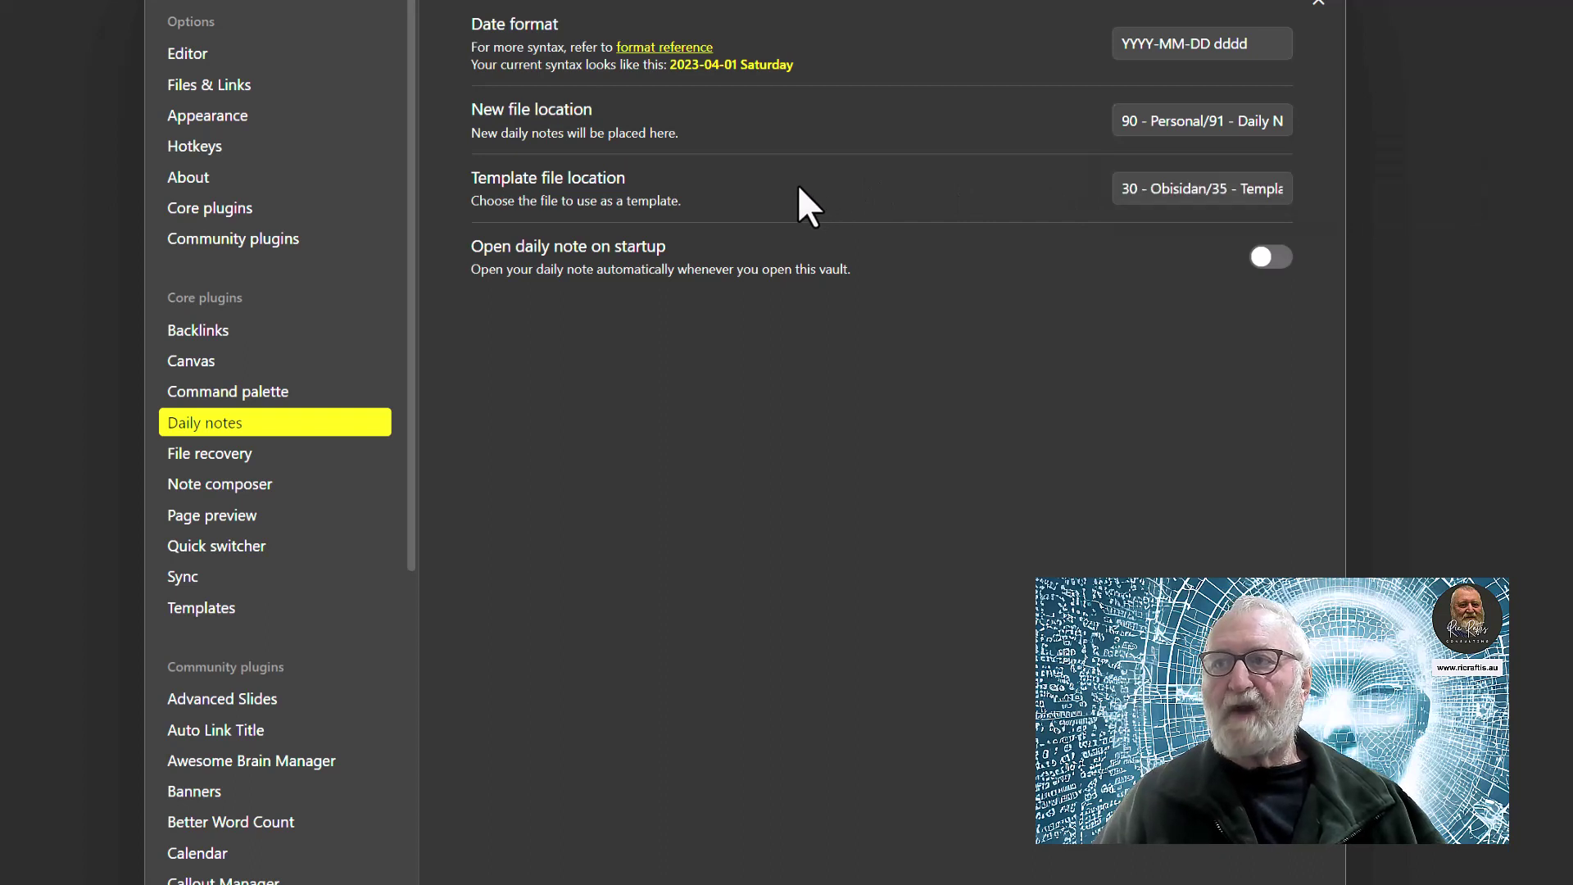
click(1206, 202)
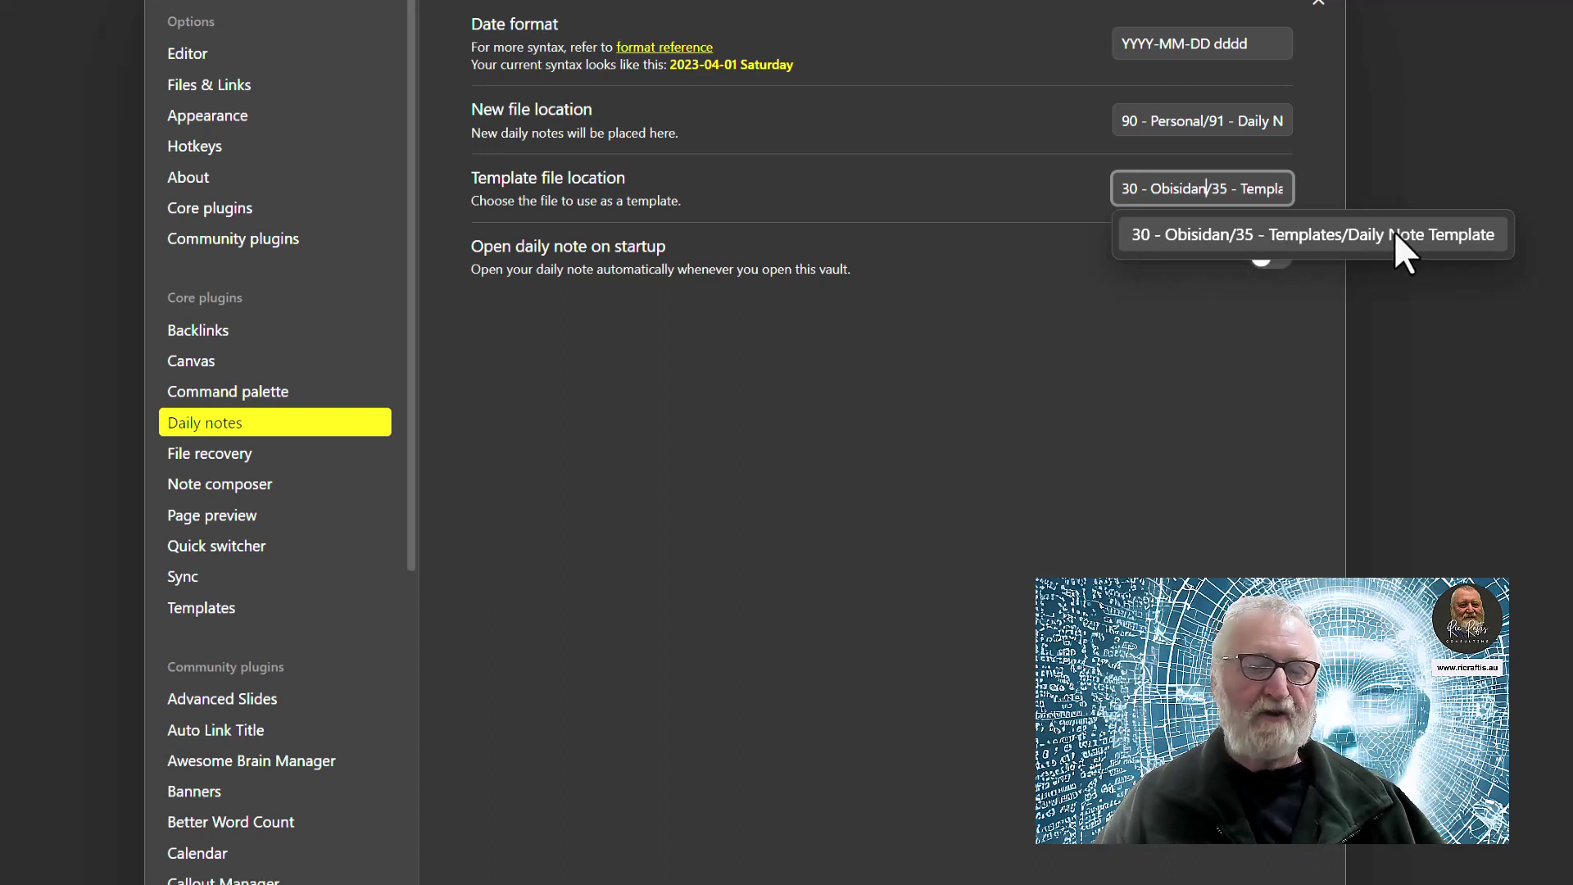
click(872, 459)
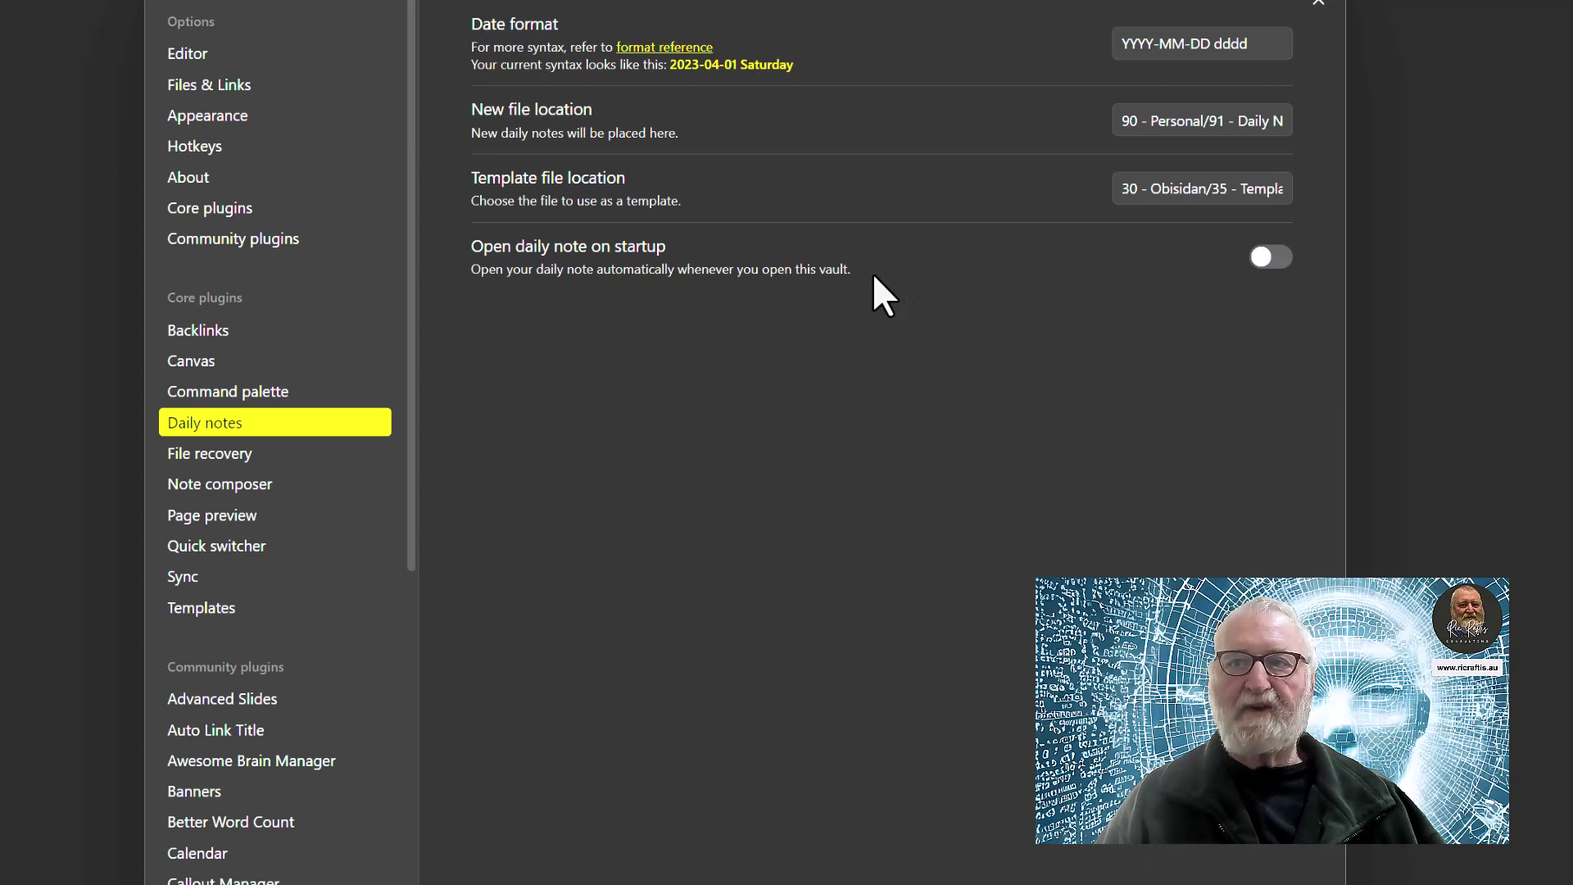
click(1318, 4)
scroll(31, 287, down, 3)
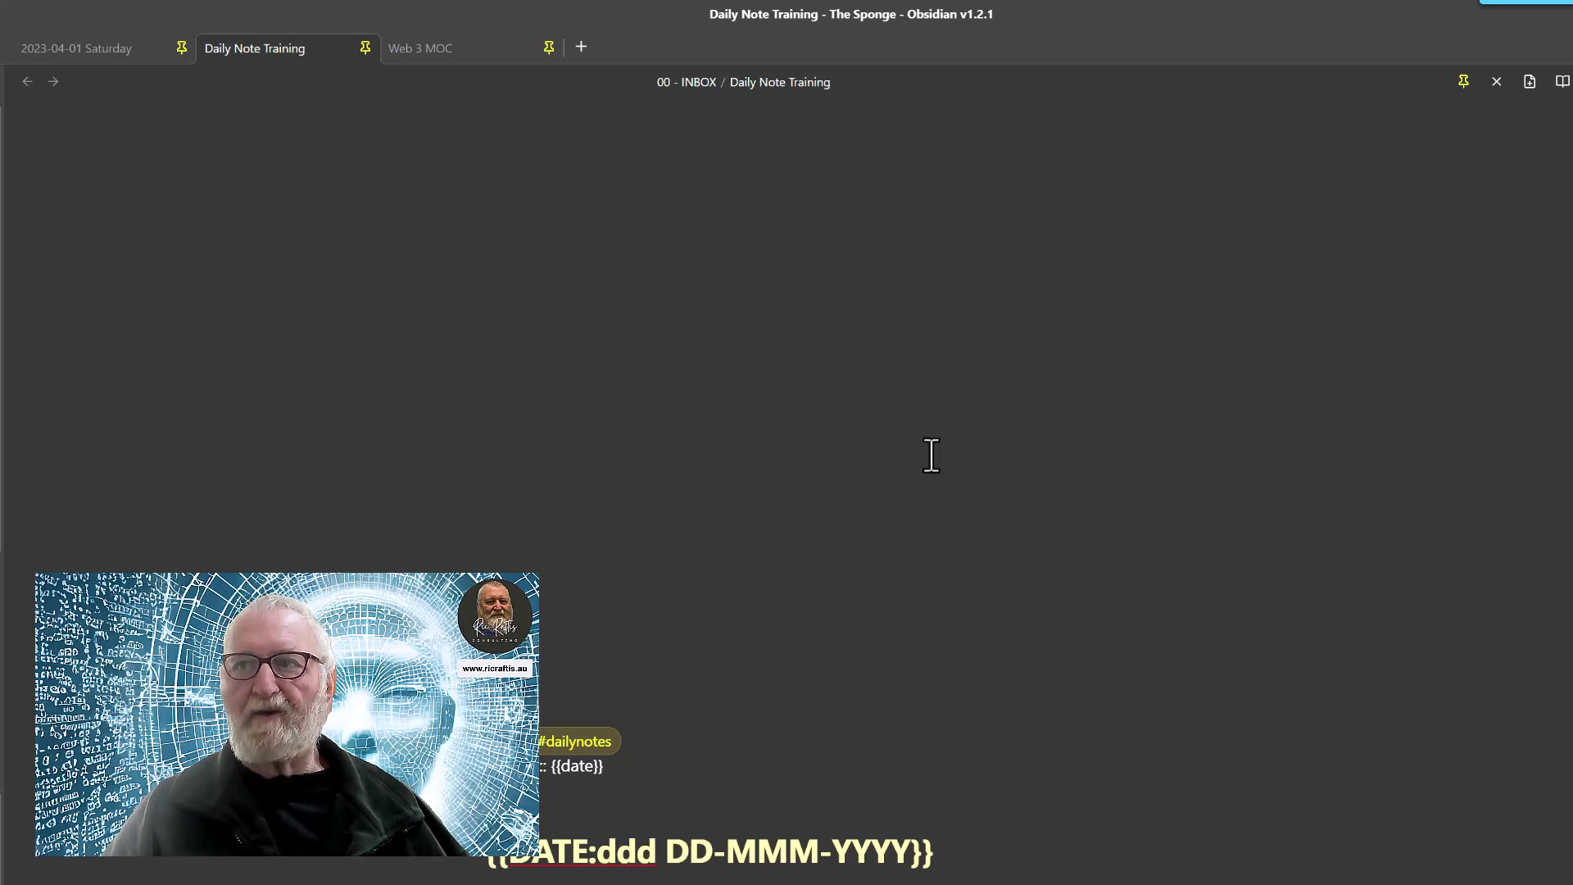
click(581, 46)
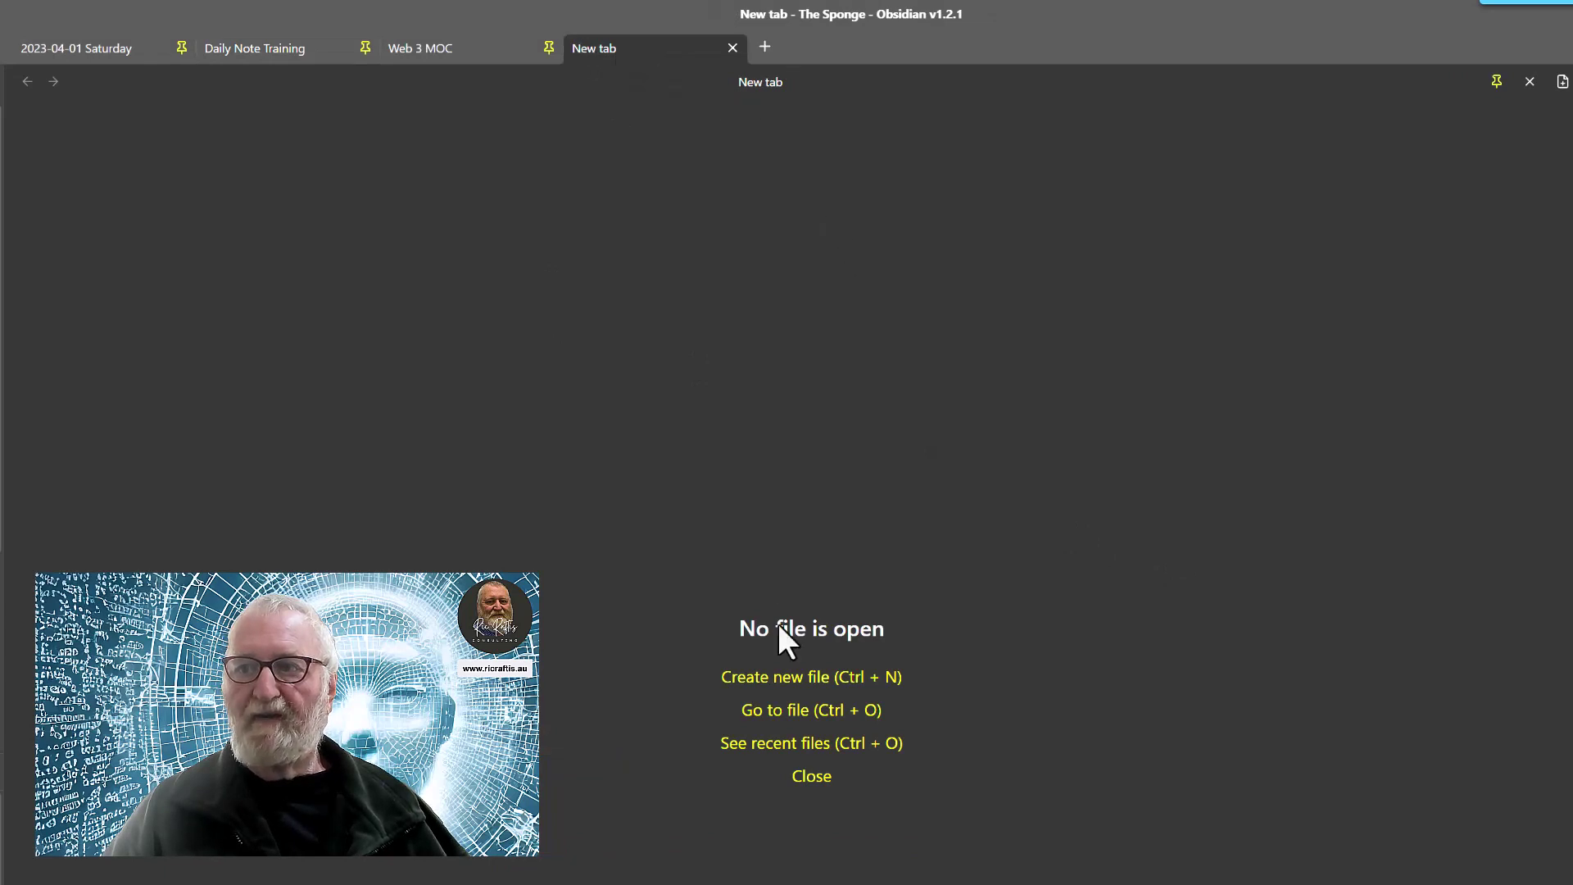
click(831, 676)
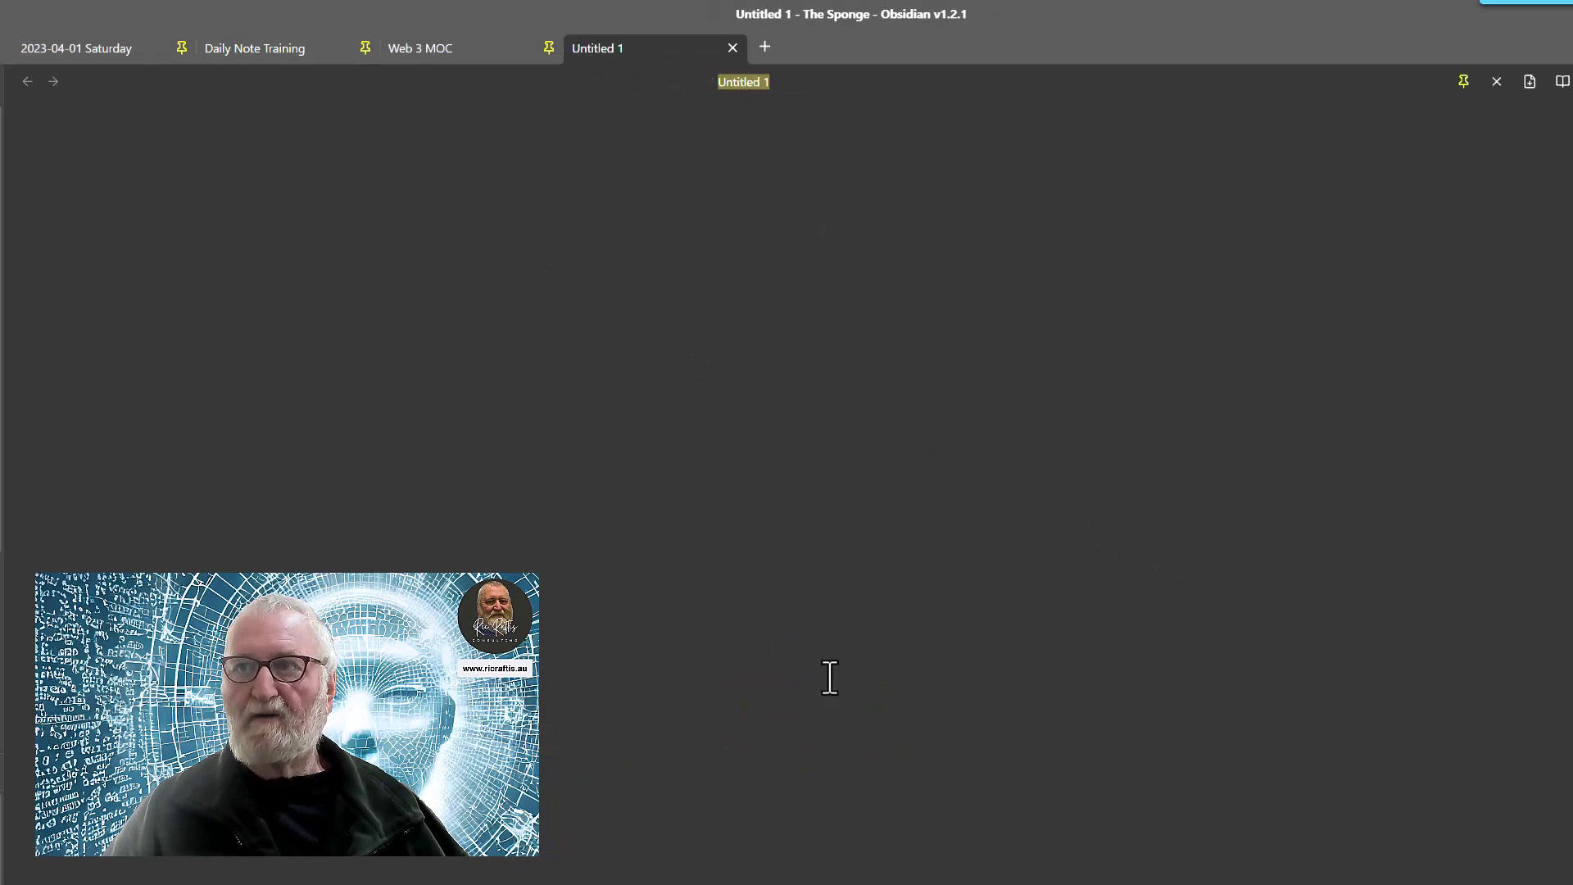
click(733, 48)
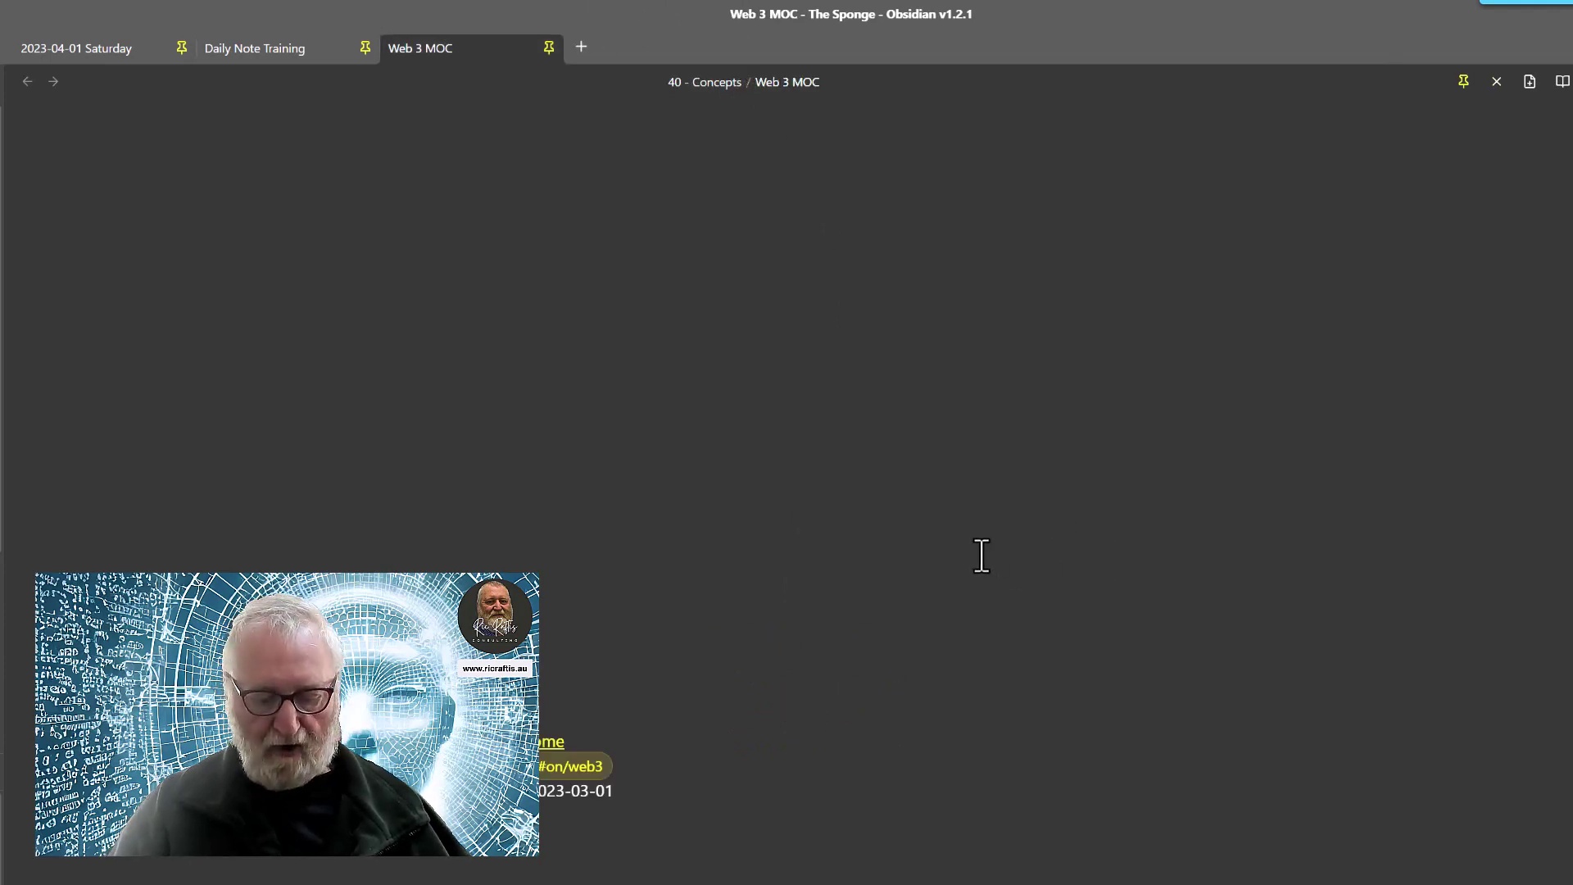
- Create a new note and name it Daily Note Template
key(ctrl+n)
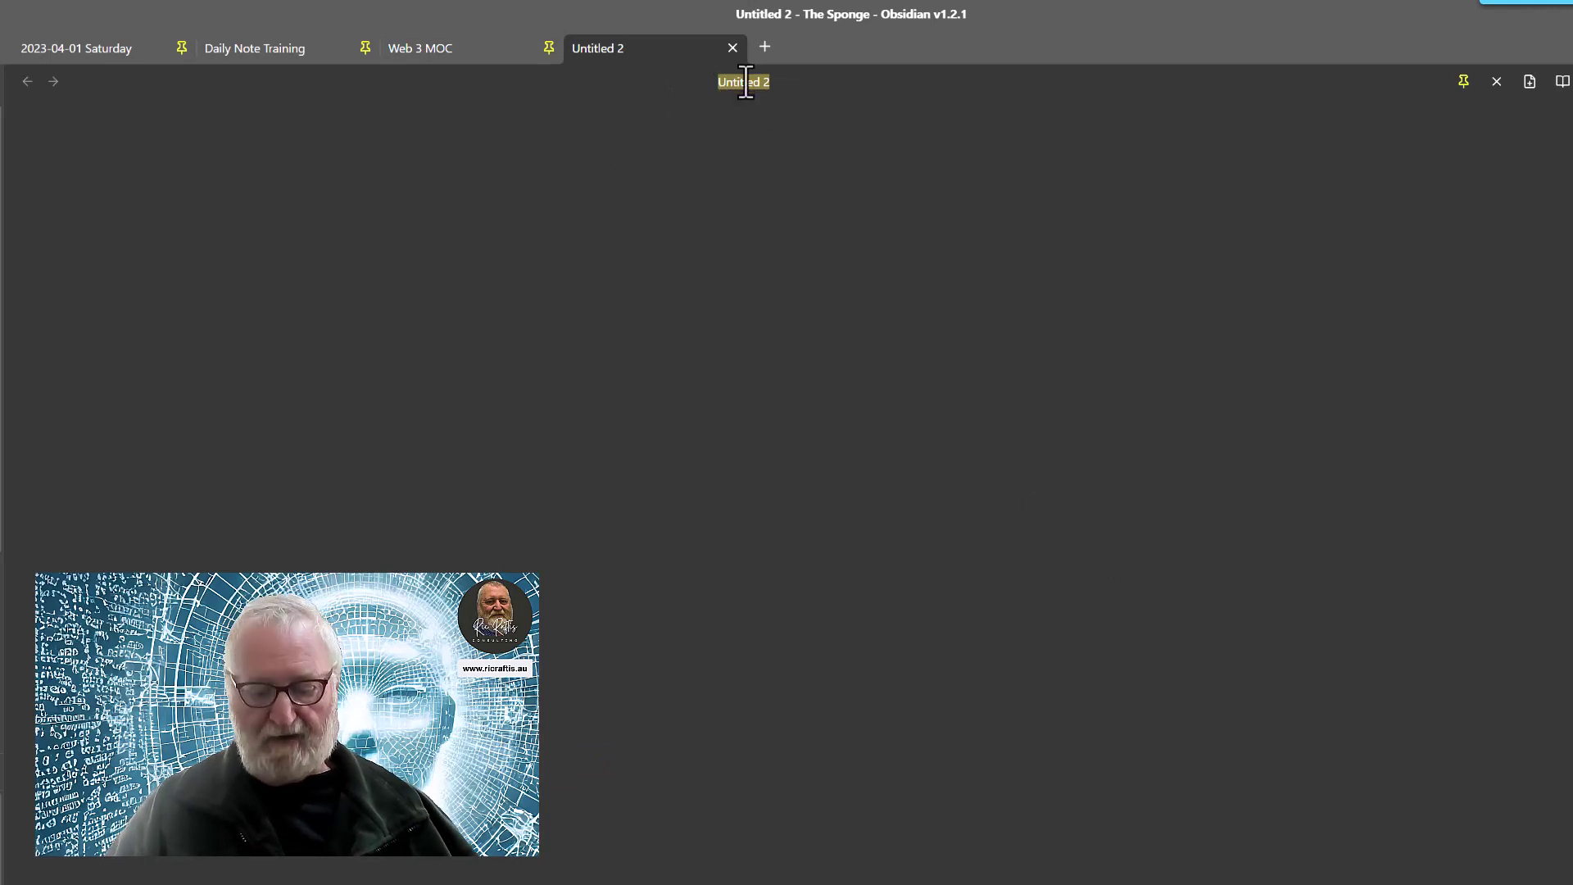
text(Daily No)
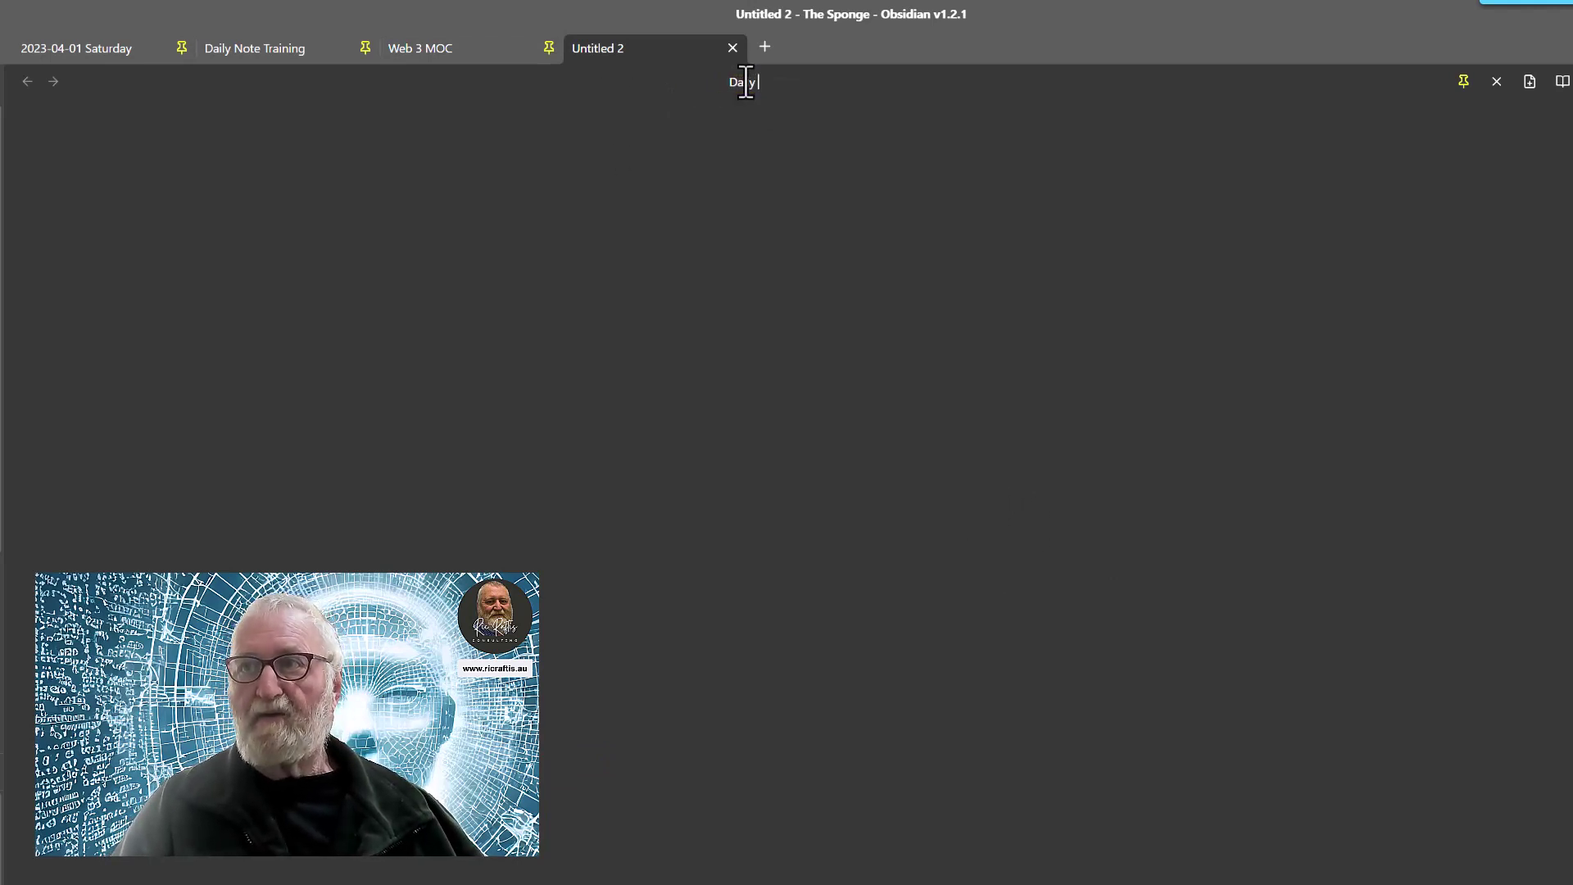
text(te Template)
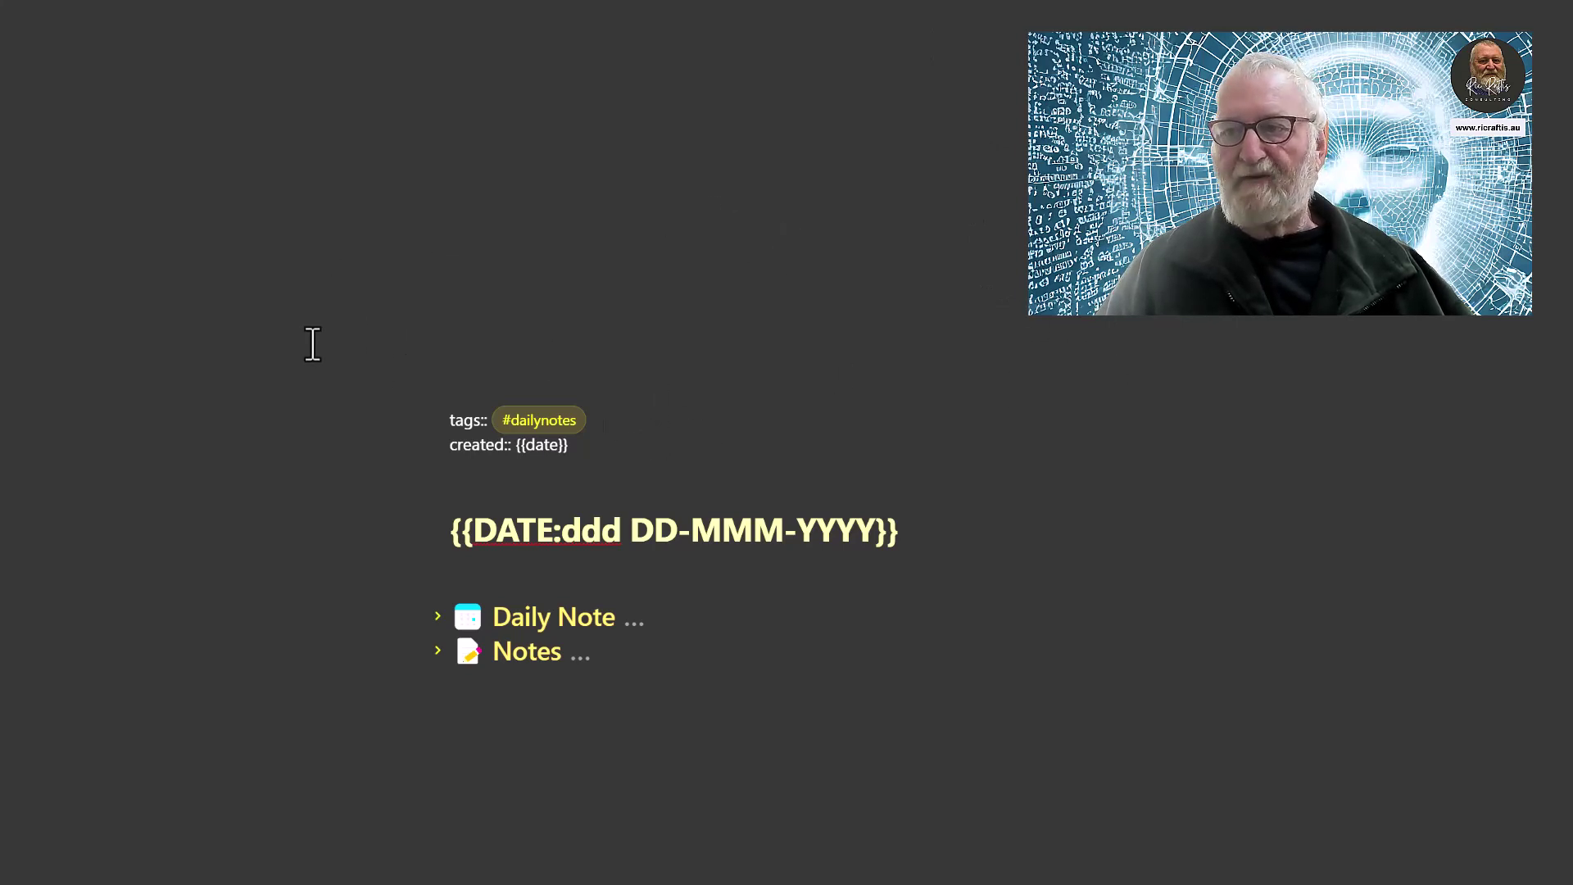
- Examine the tags, created field and date heading in Daily Note Training, folding and unfolding the date heading
scroll(454, 402, down, 2)
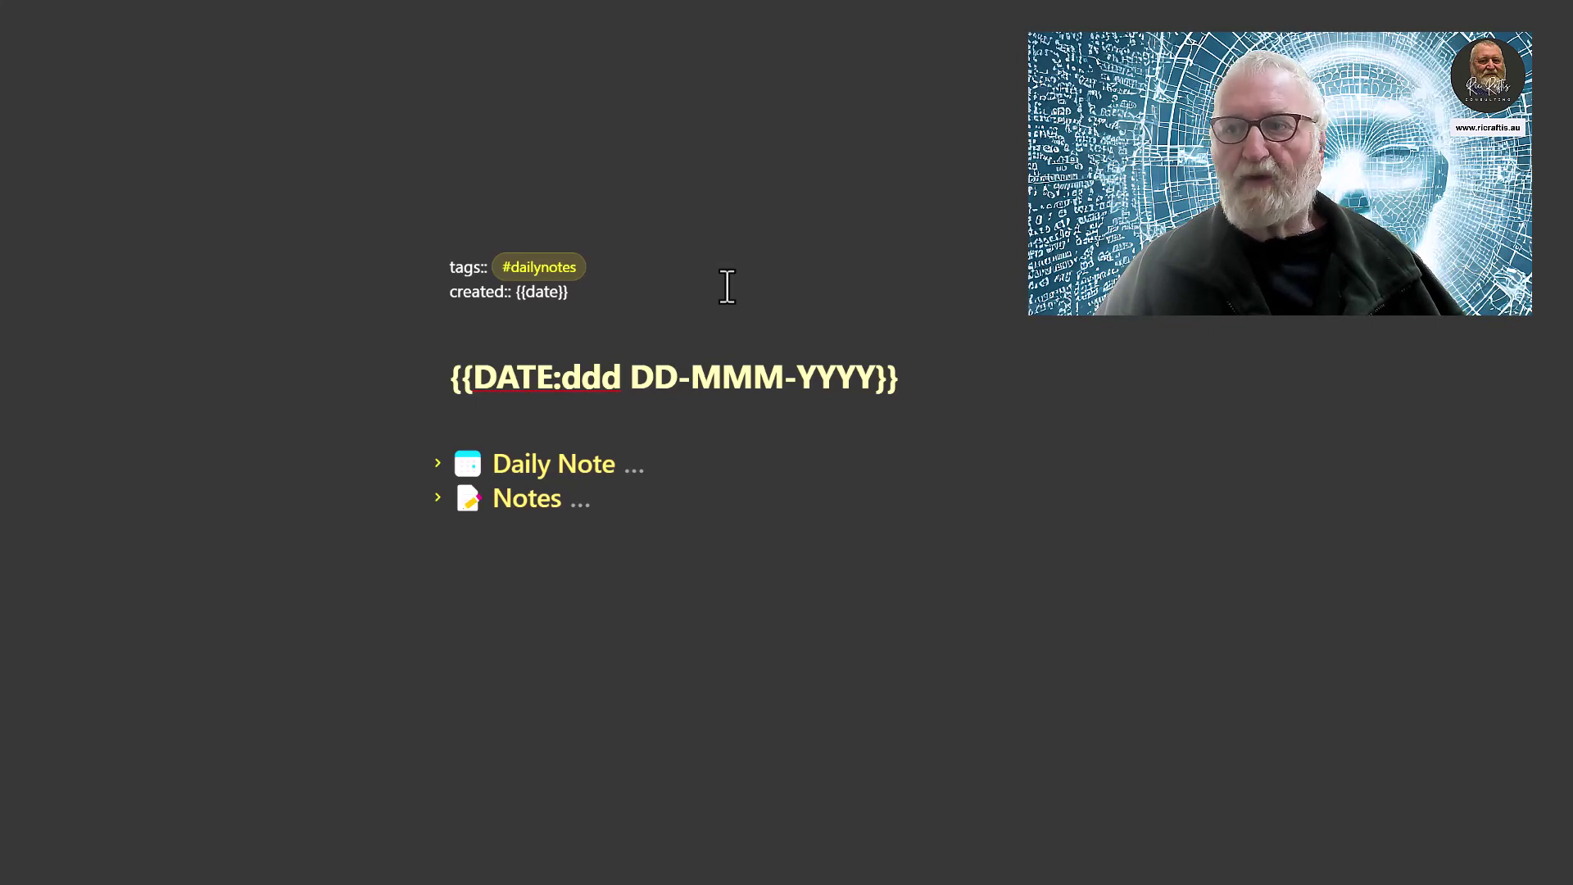
scroll(765, 301, down, 2)
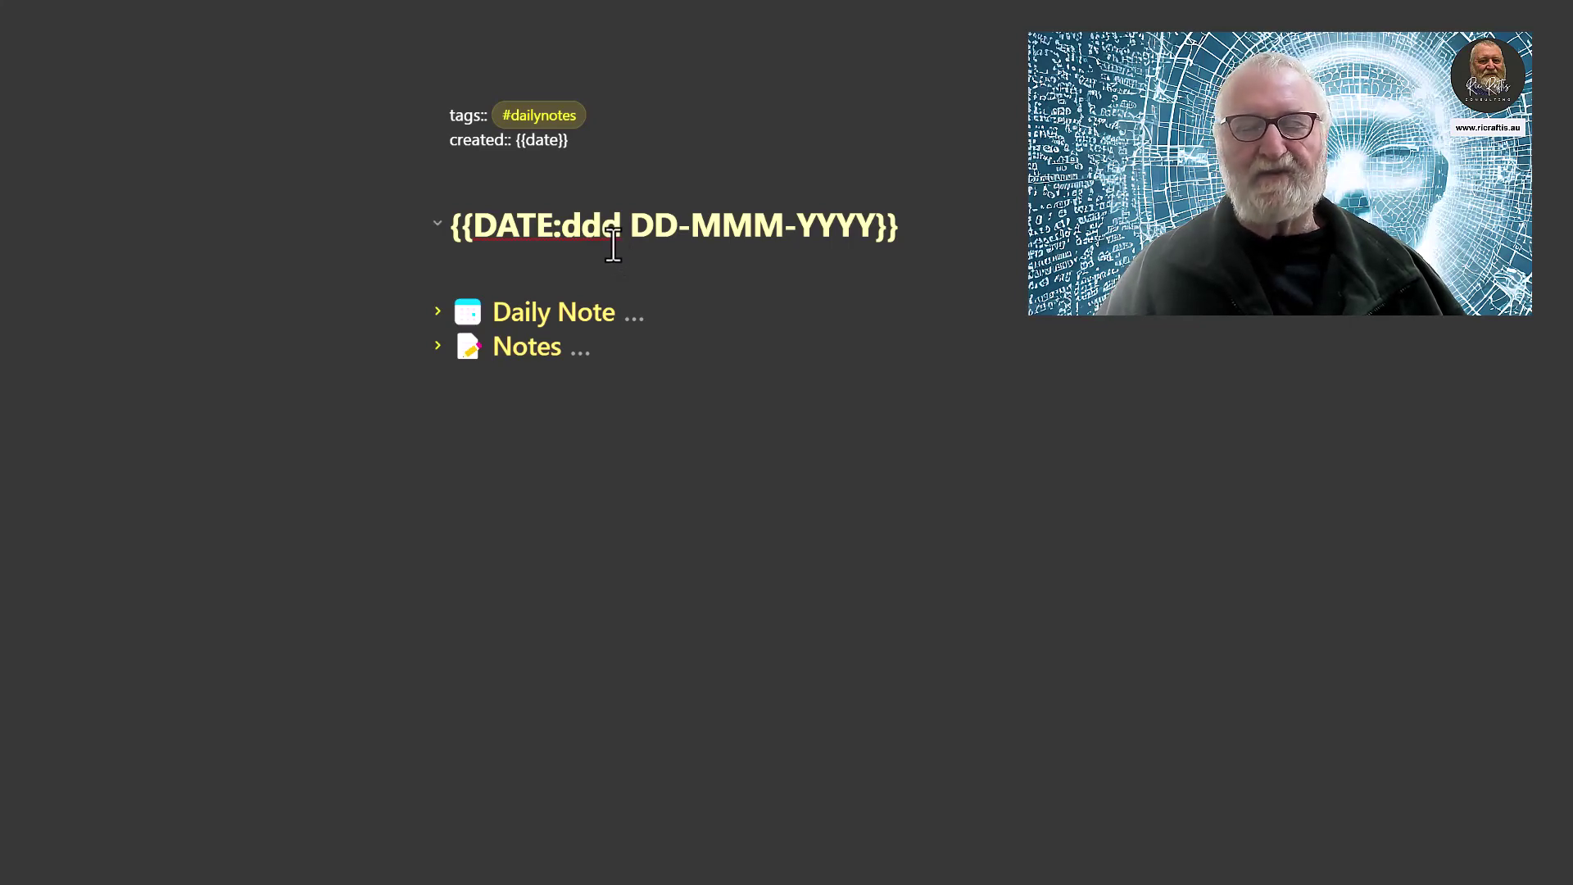
click(669, 237)
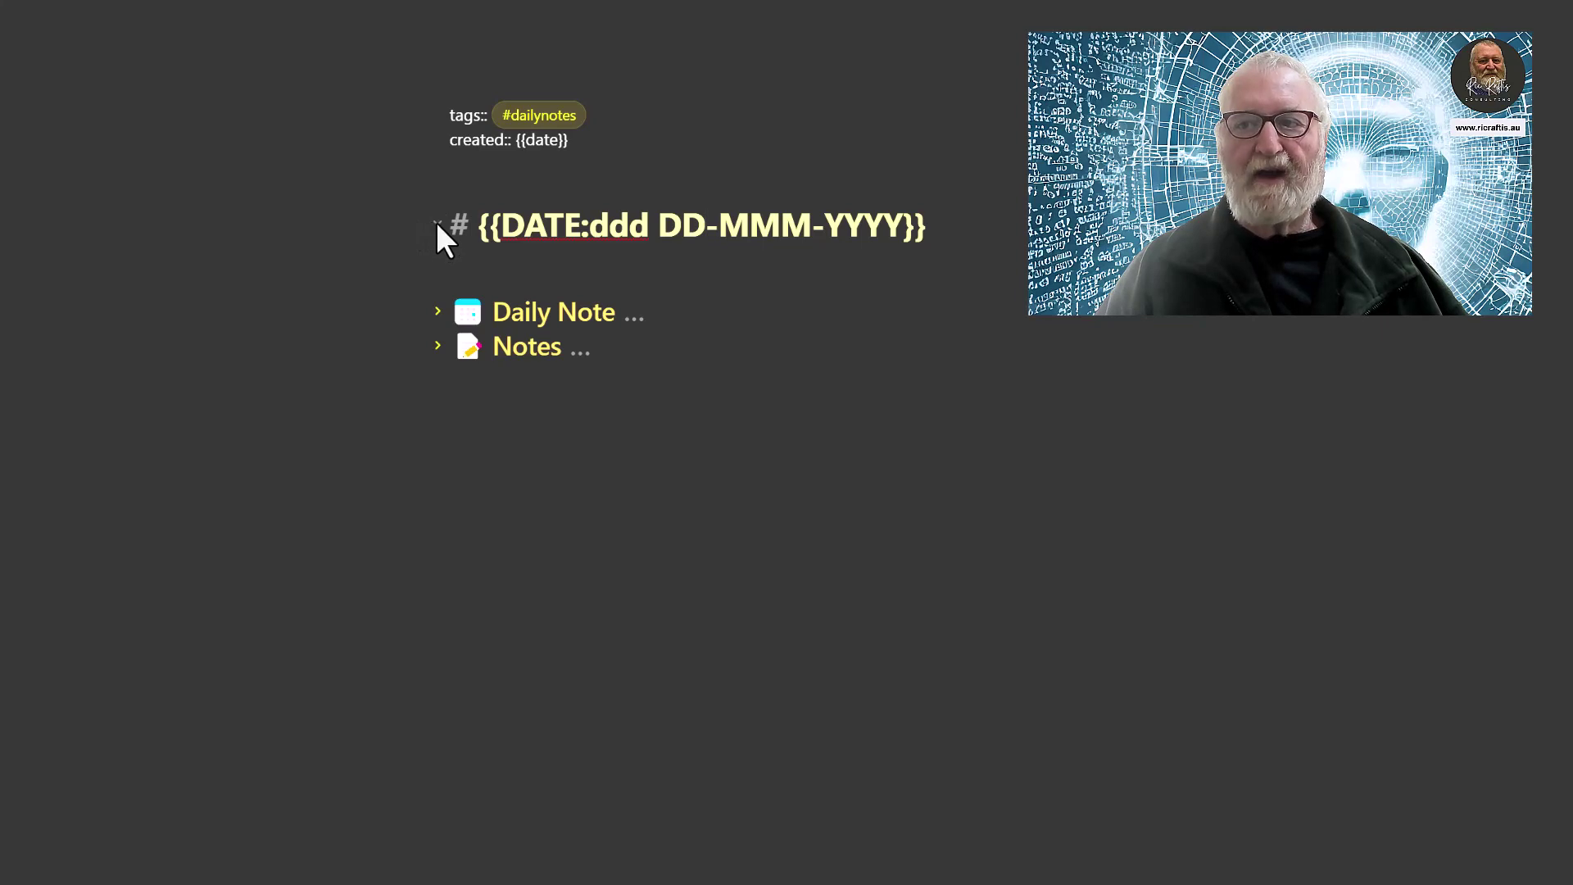
click(436, 224)
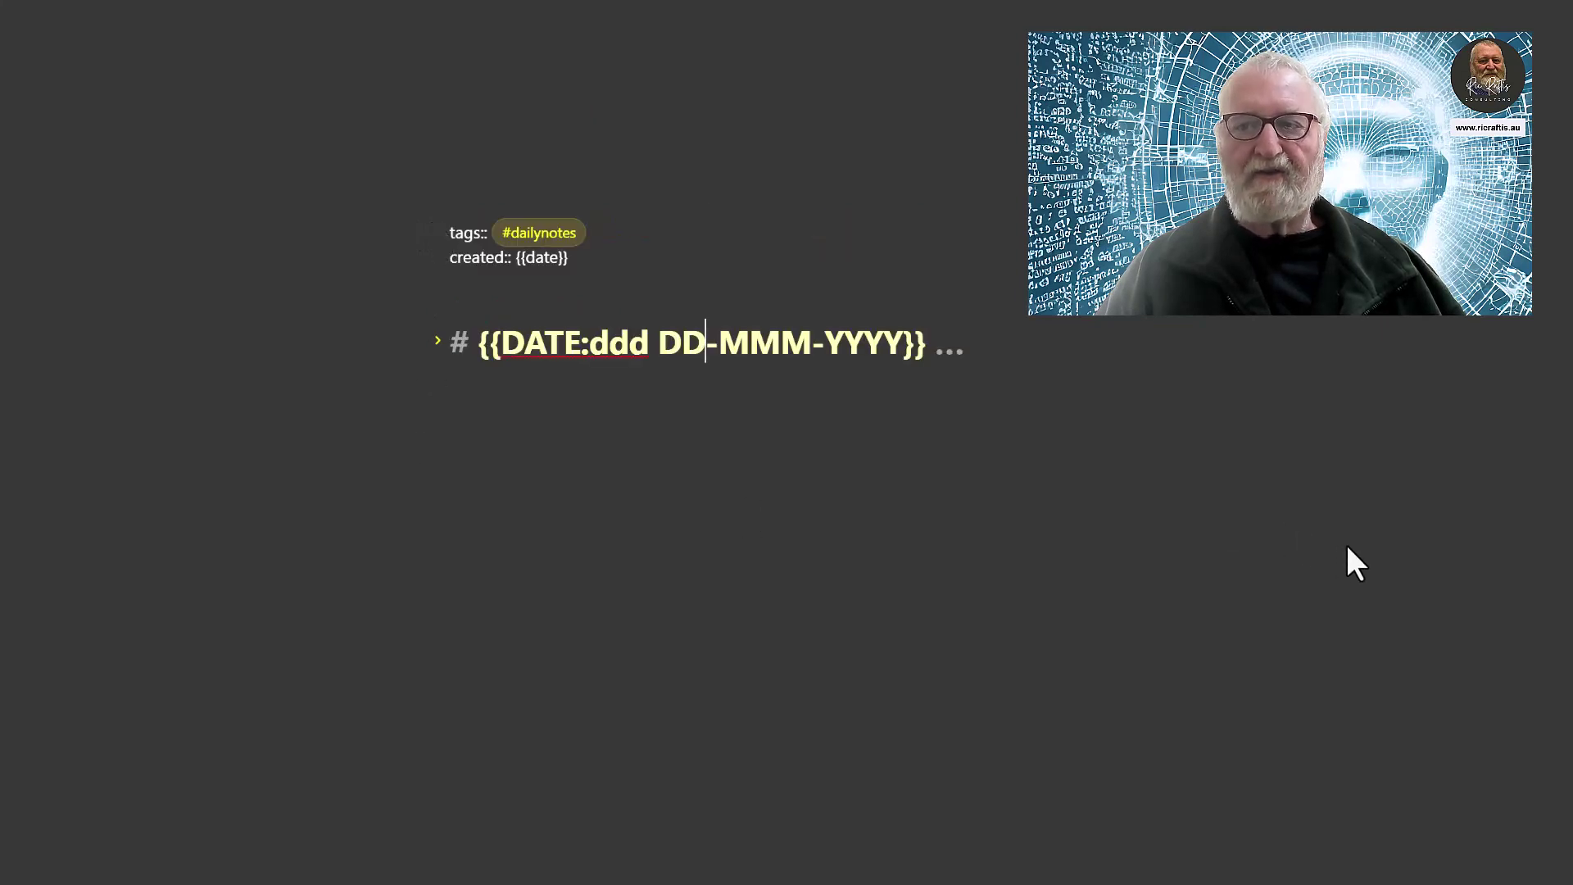
click(437, 341)
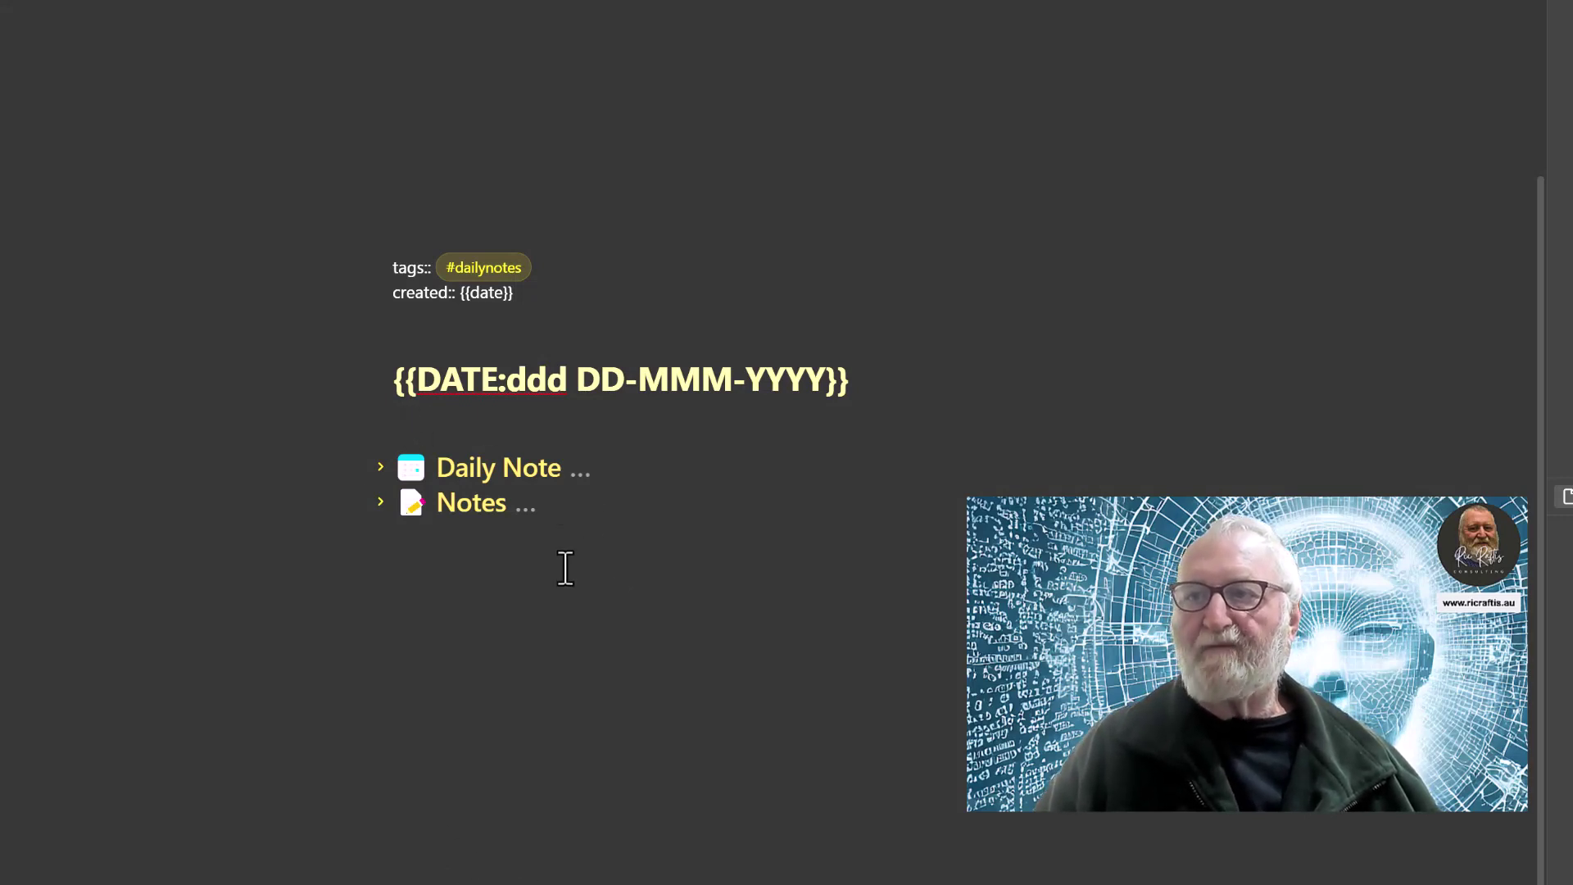
- Review the headings under the Daily Note and Notes sections of the Daily Note Training note
click(381, 467)
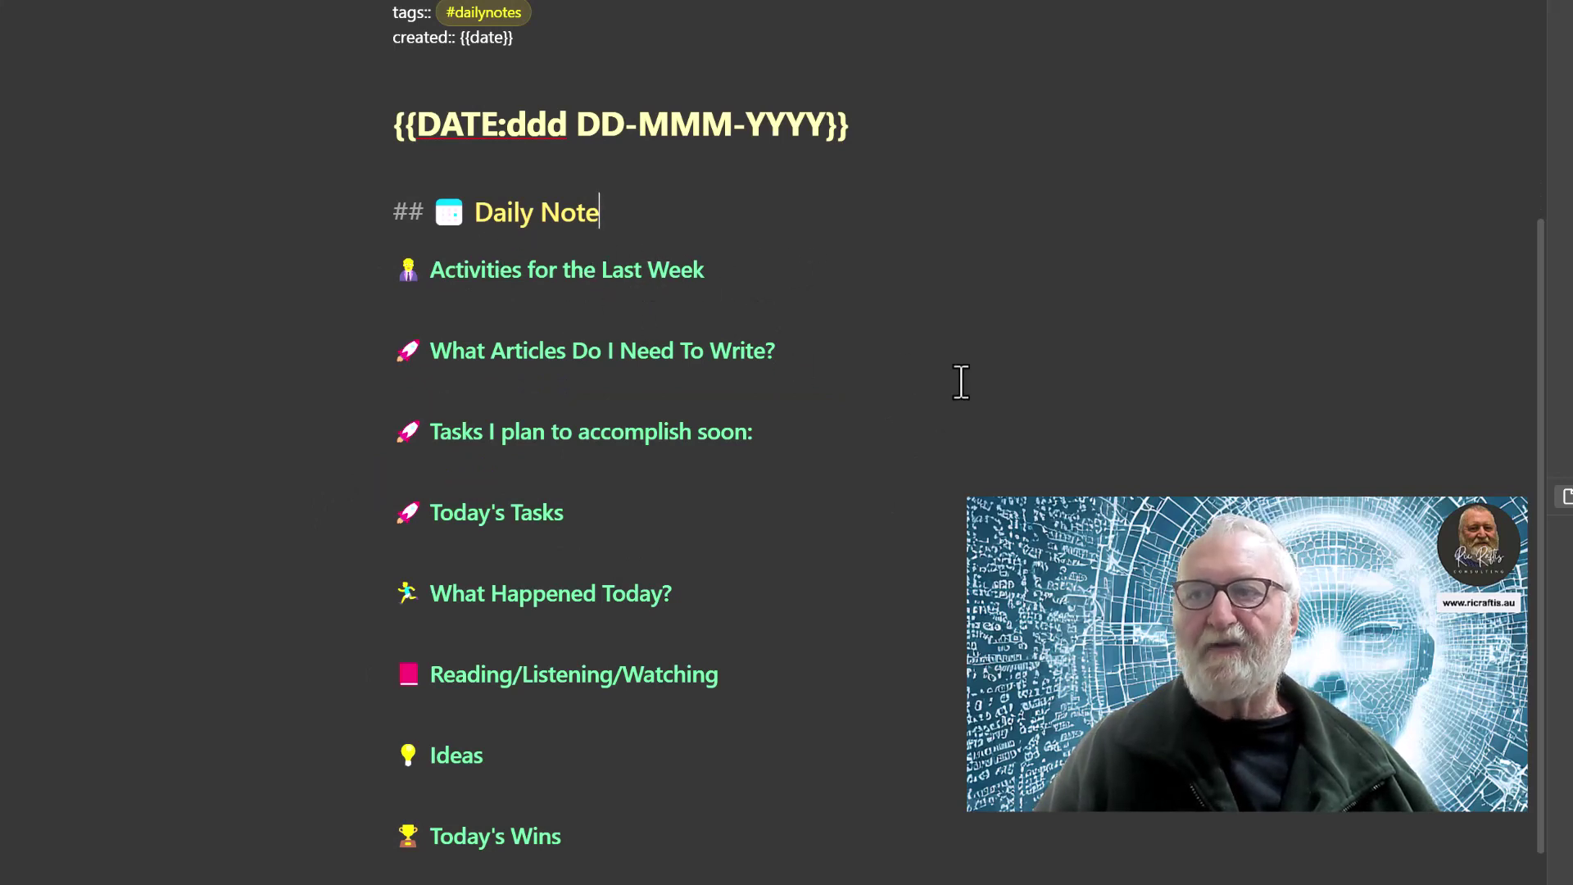
scroll(1041, 400, down, 2)
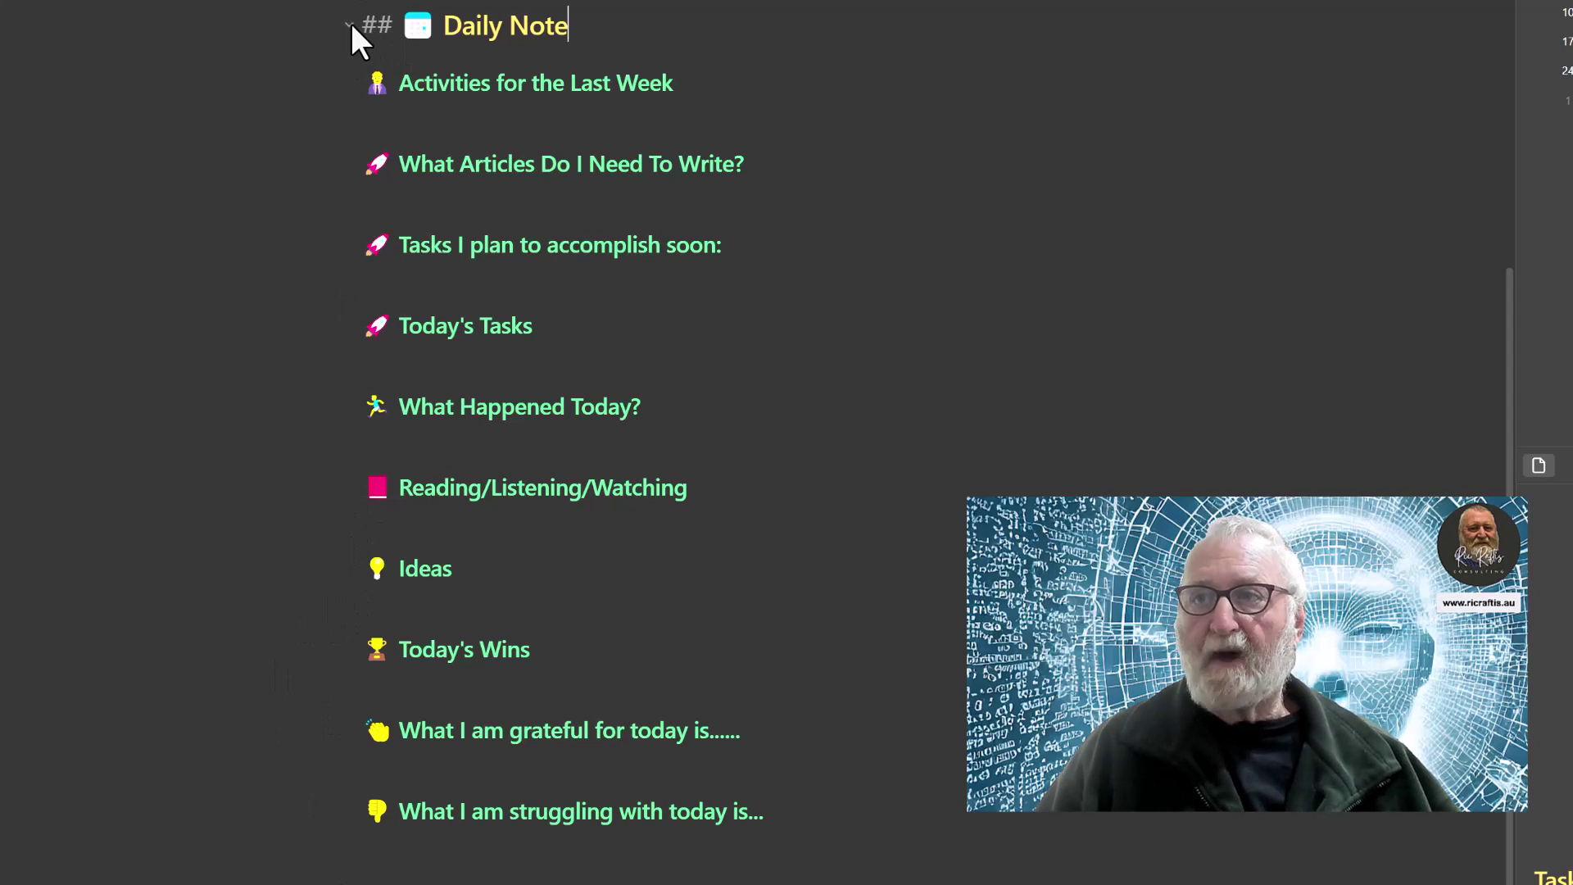
click(350, 24)
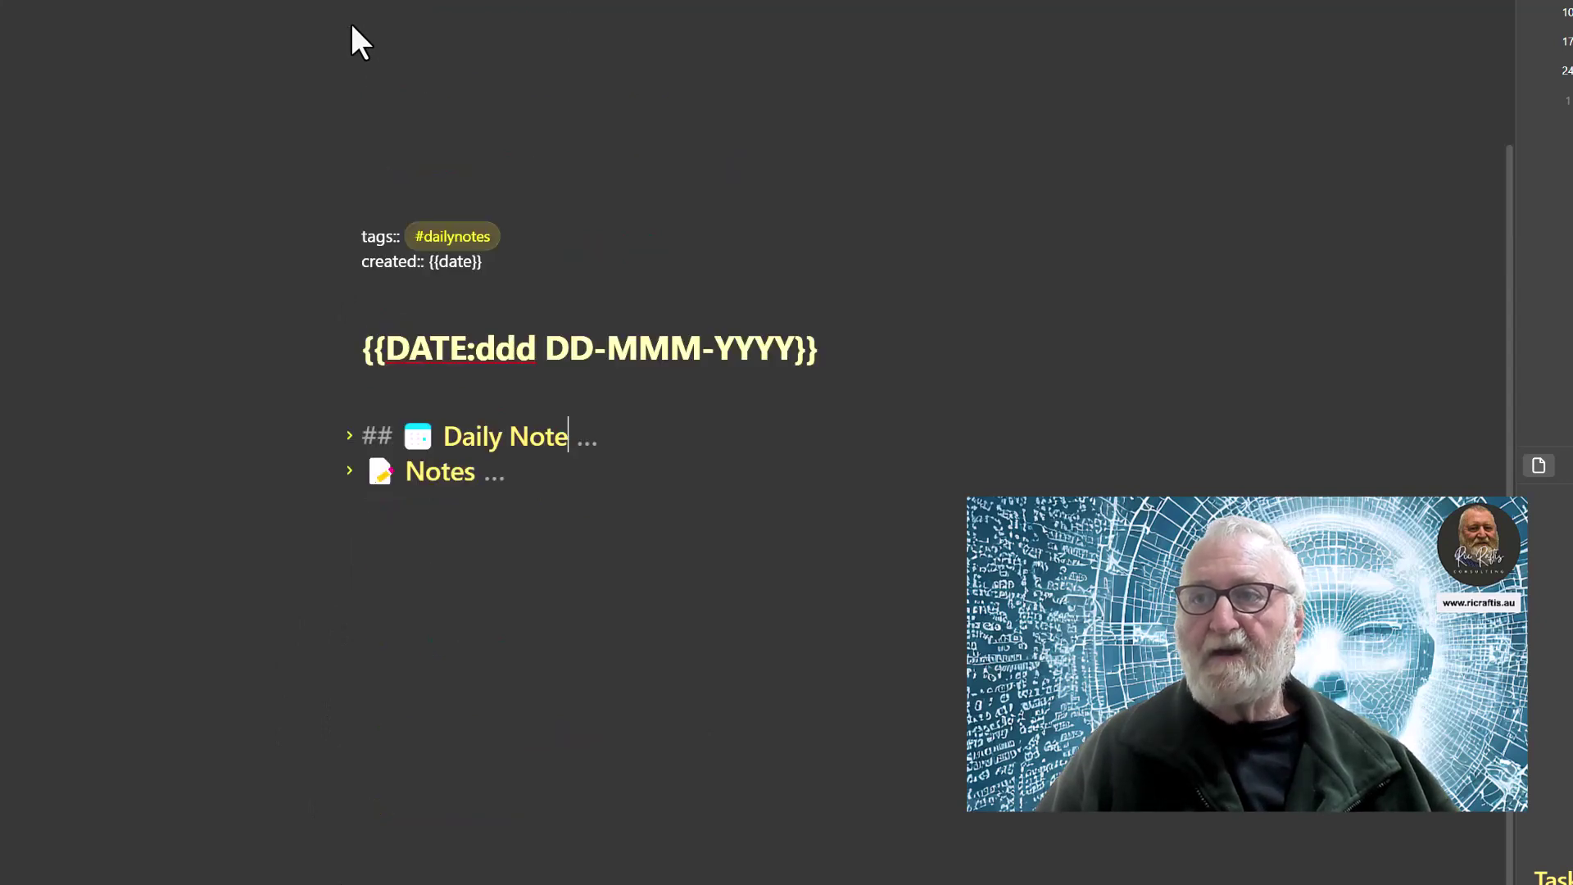
click(349, 472)
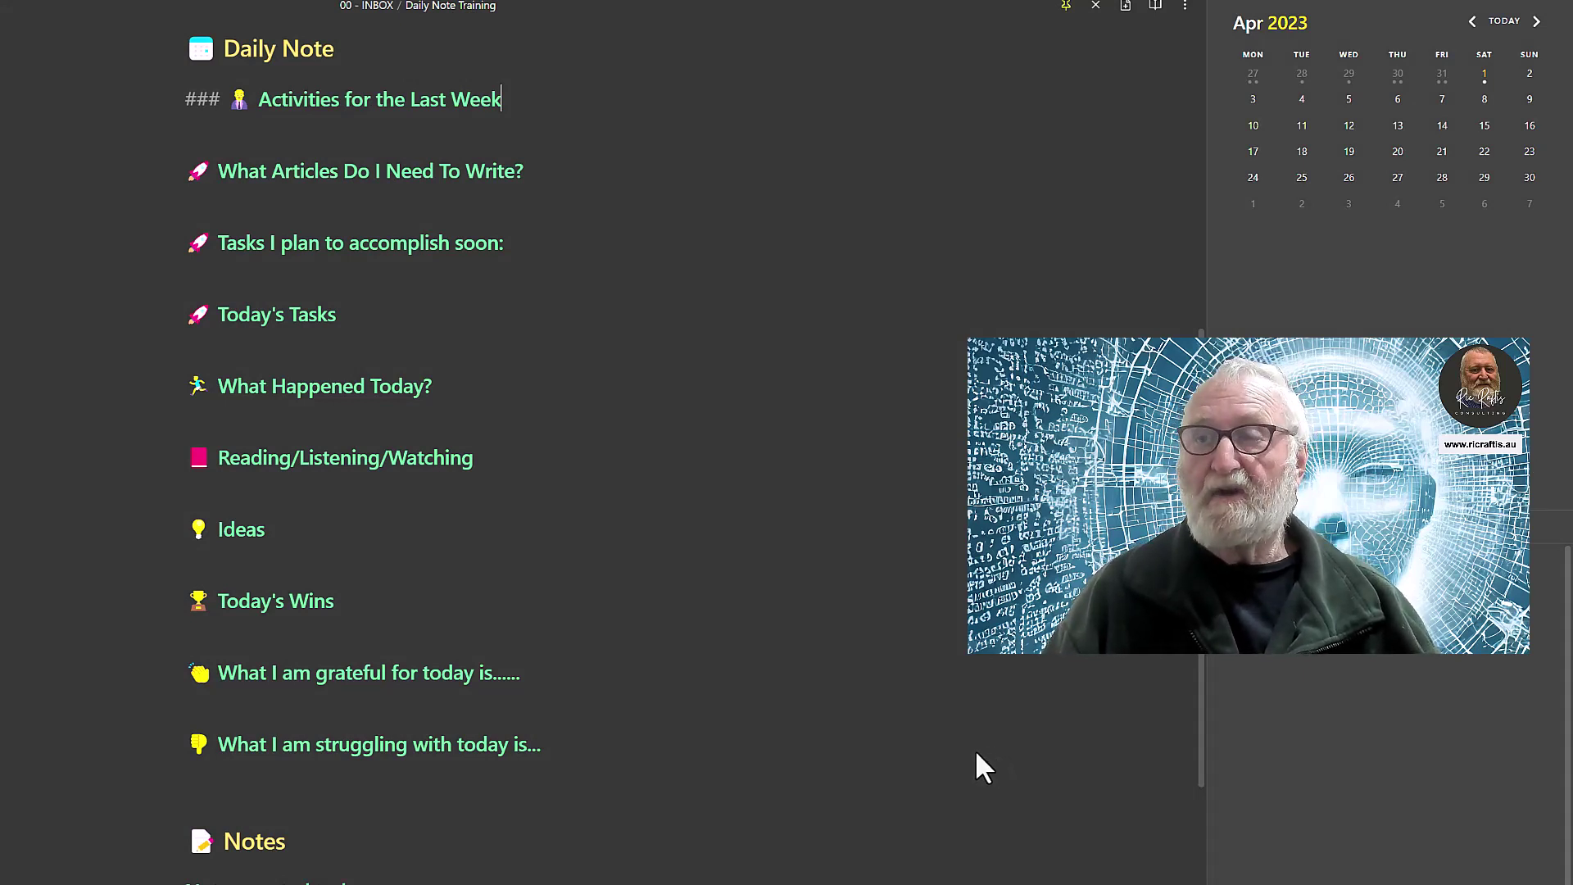
click(984, 683)
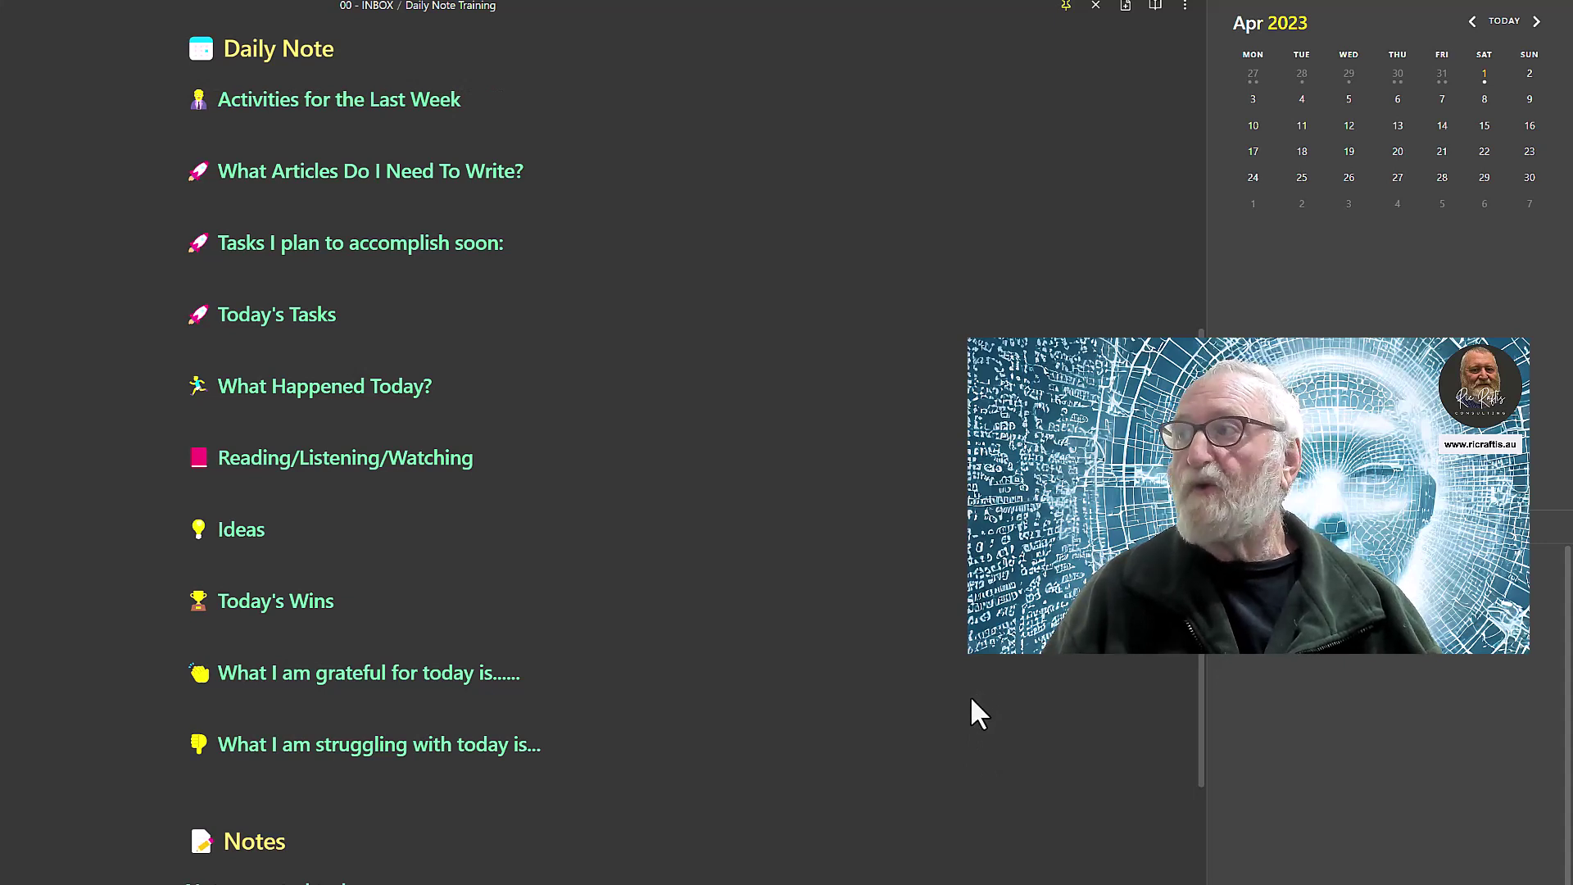
- Try to create the daily note for Sunday, 2 April 2023 from the calendar
click(1529, 76)
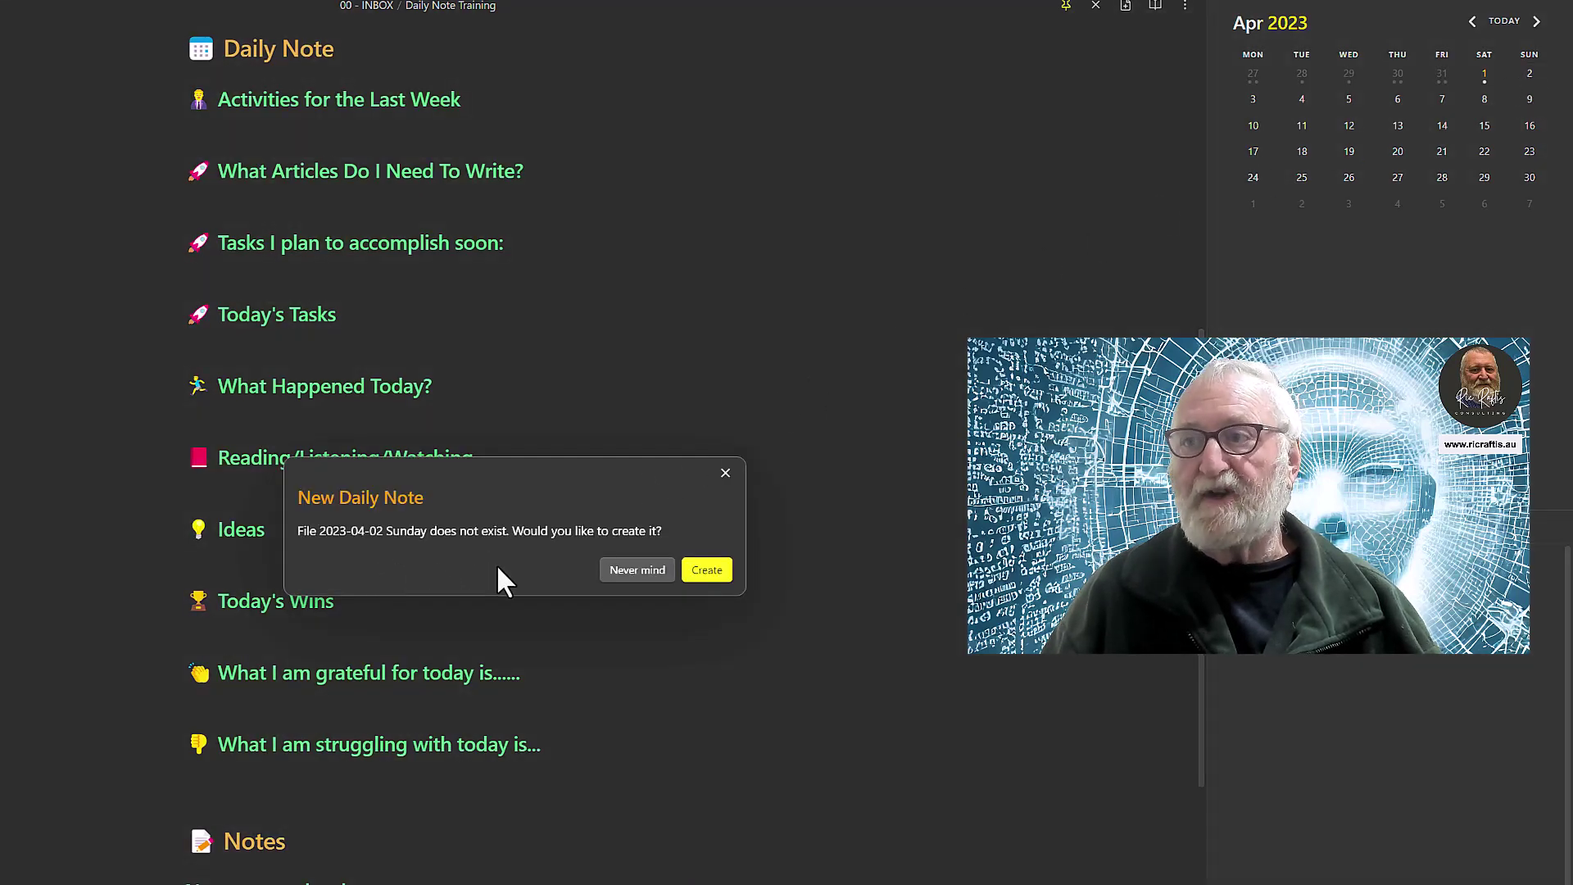
click(703, 567)
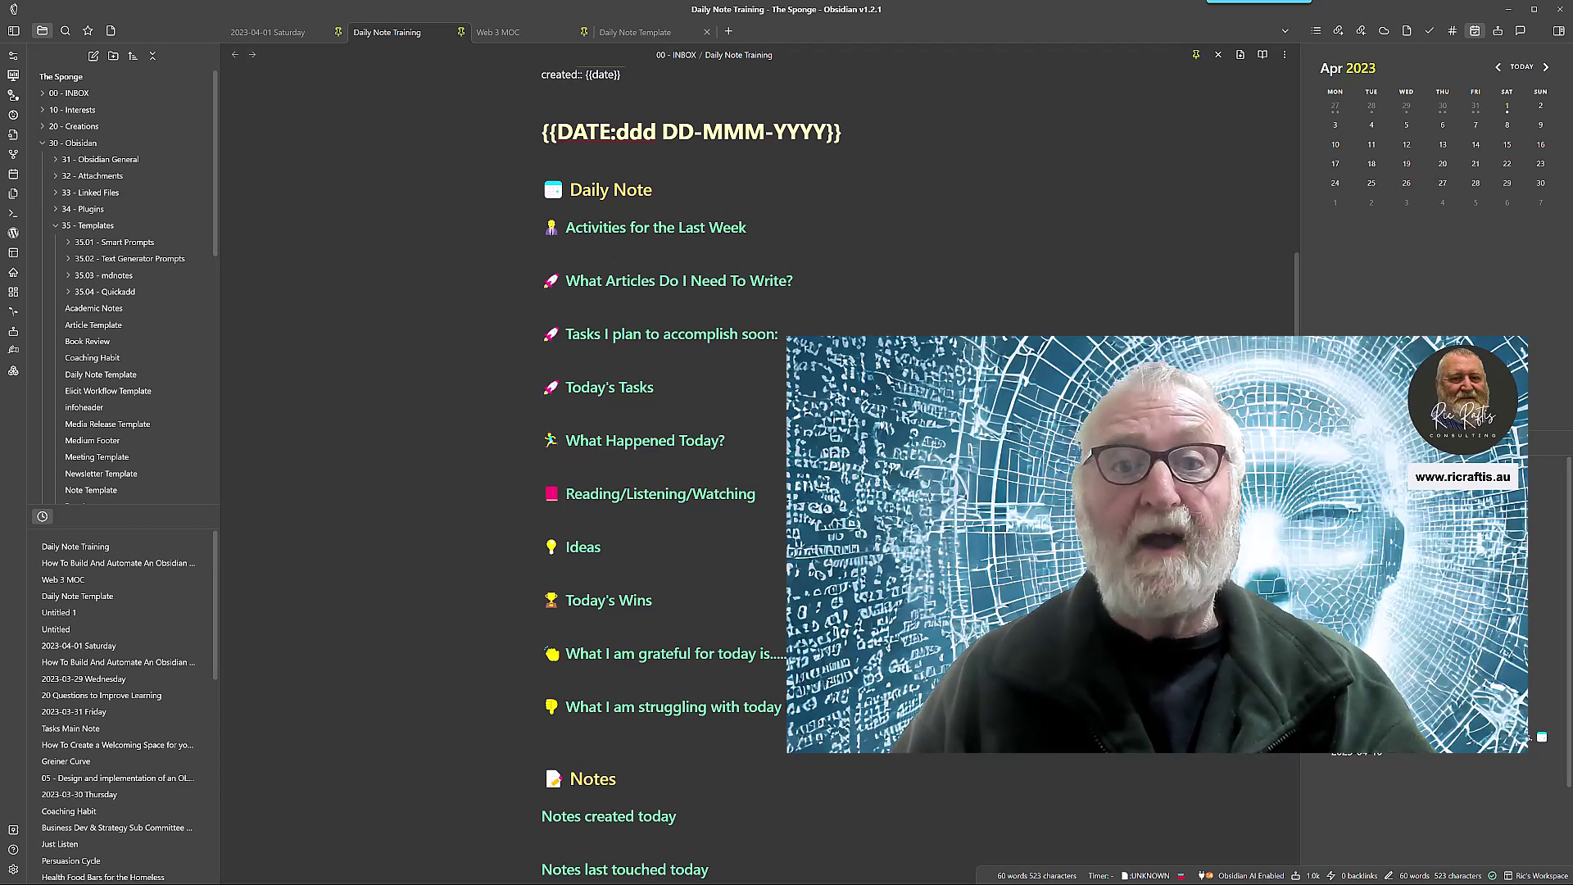
scroll(762, 459, down, 3)
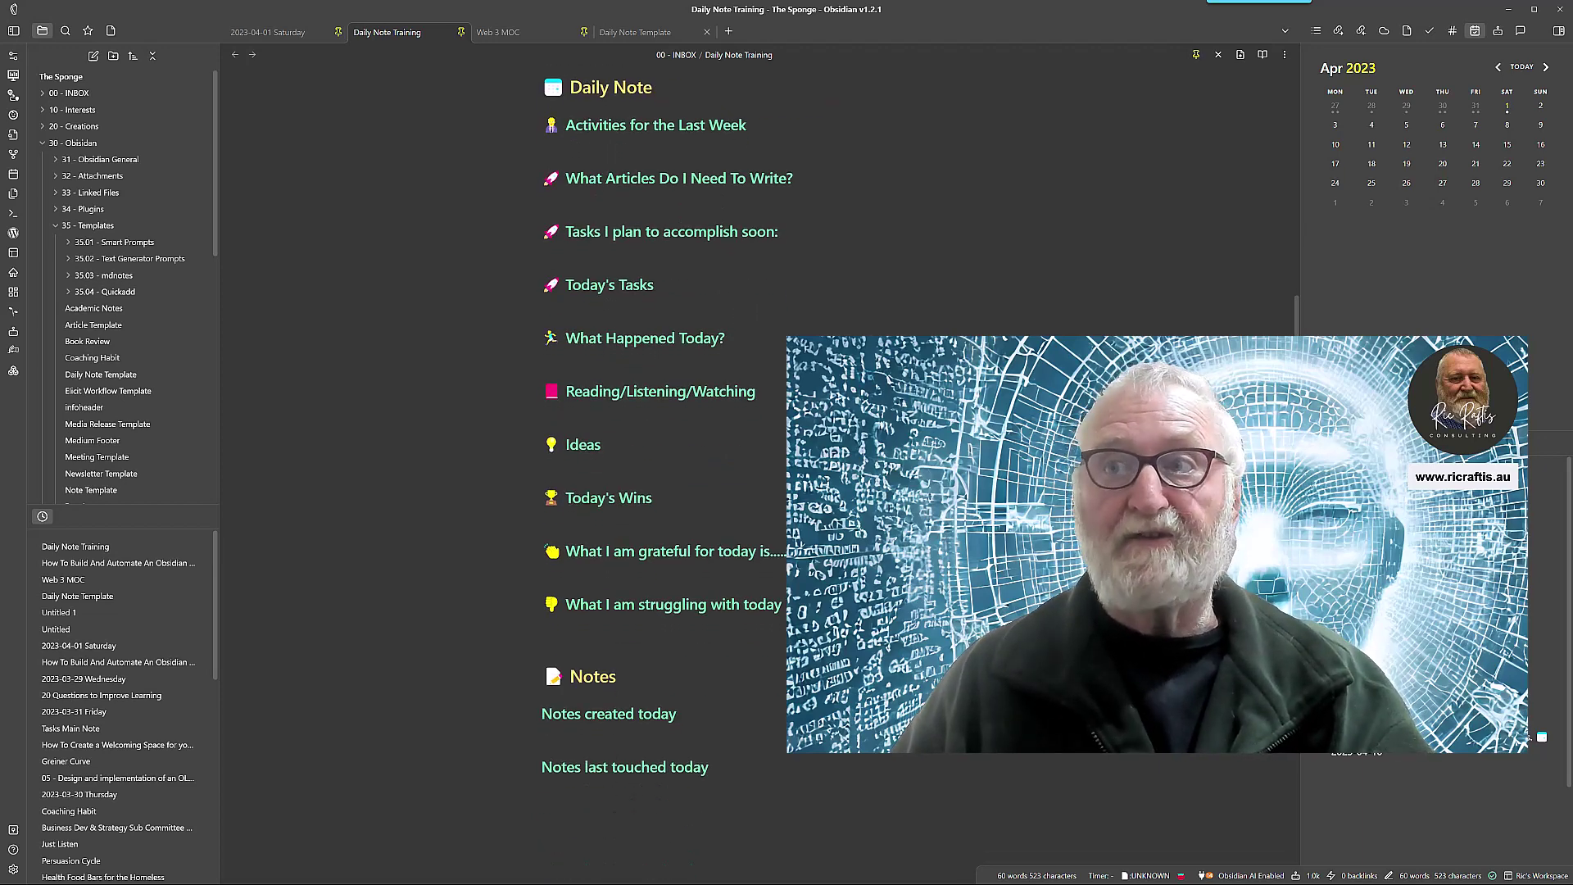